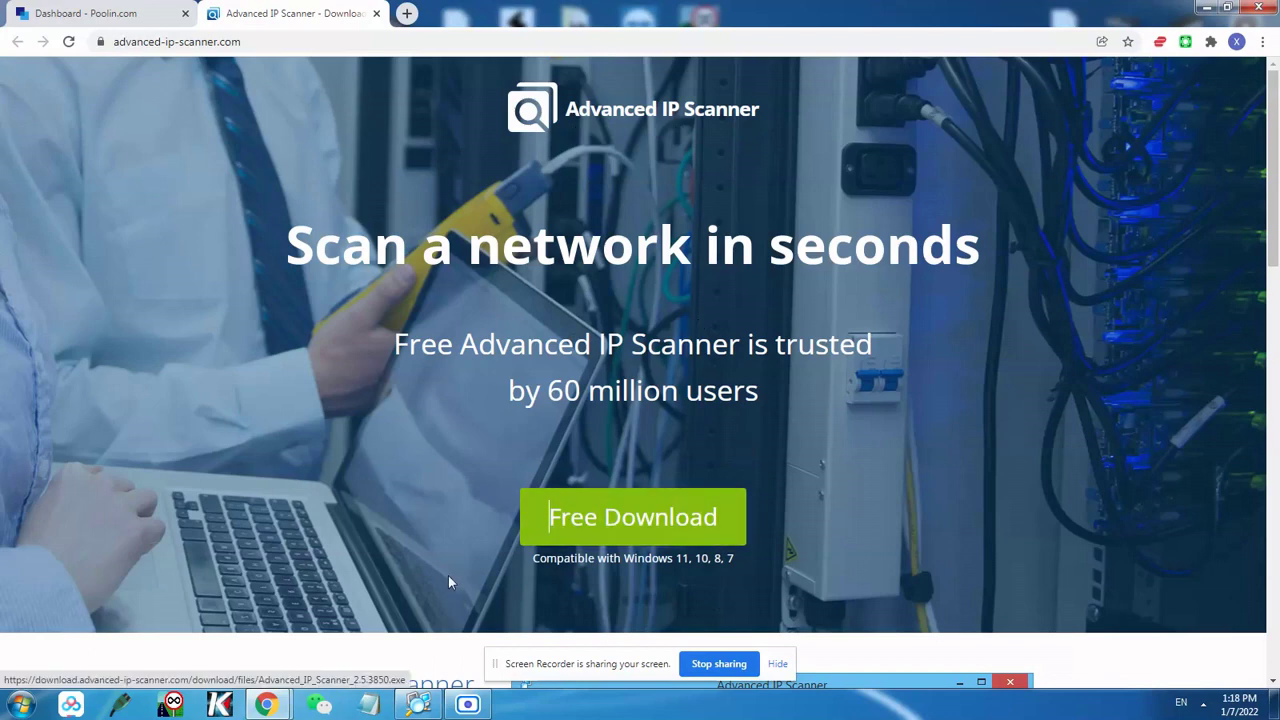
- Bring the Advanced IP Scanner window to the front from the taskbar
mouse_move(423, 704)
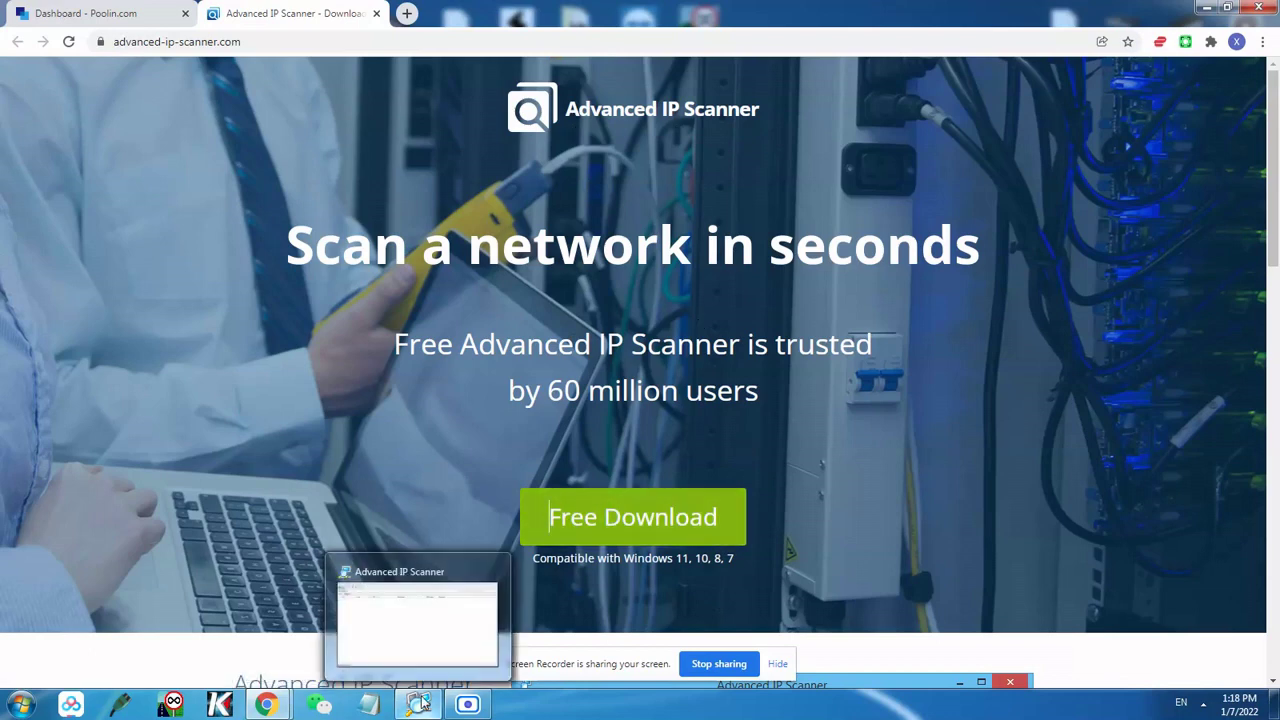
left_click(421, 704)
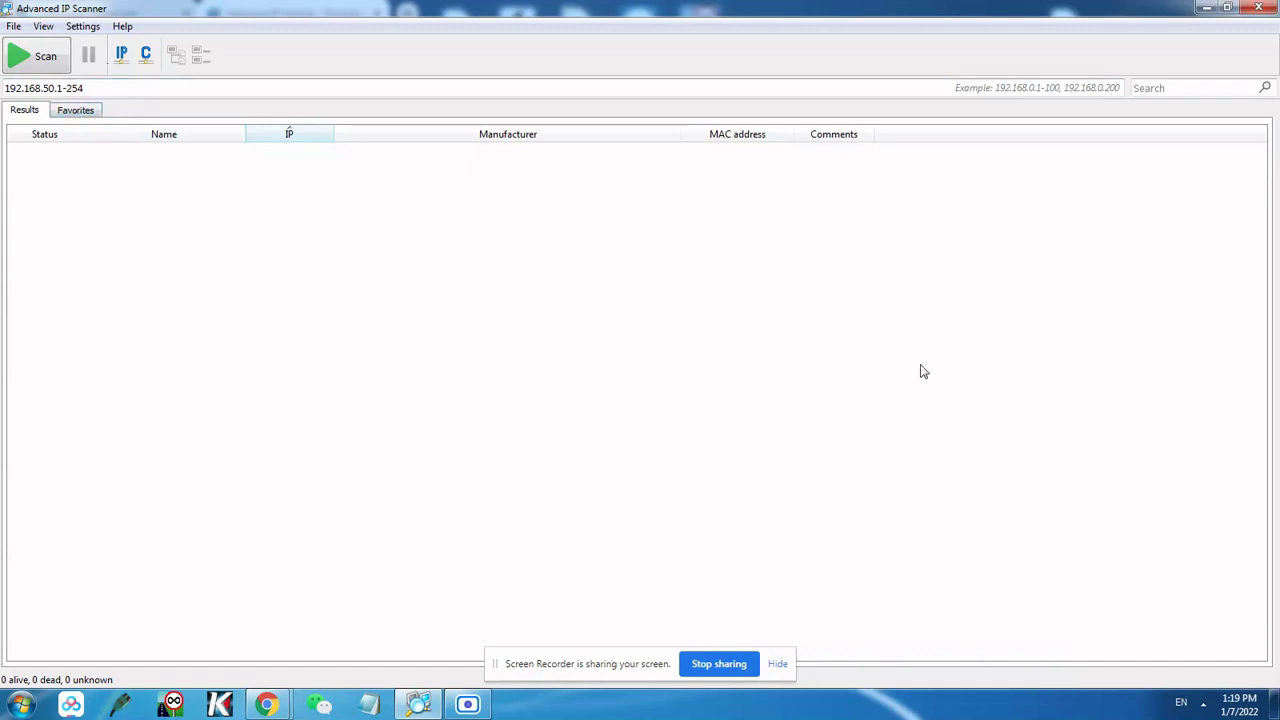
left_click(1203, 704)
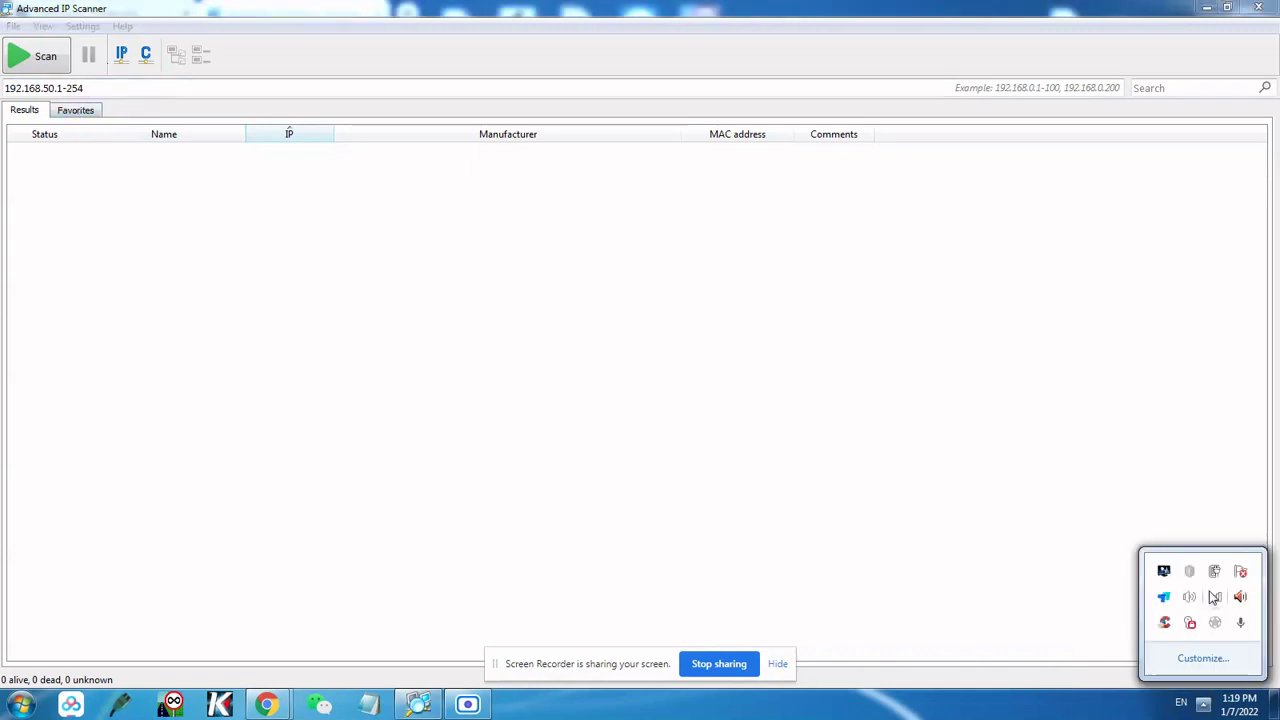
left_click(1214, 597)
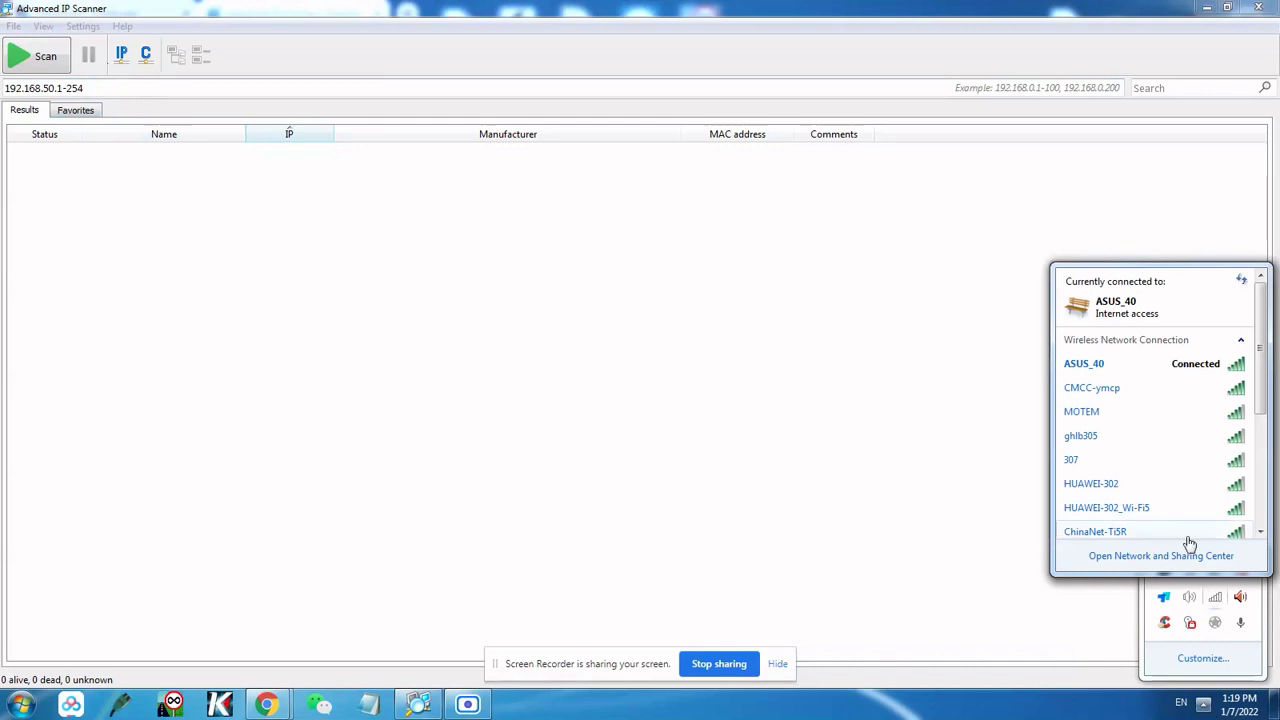
left_click(1137, 371)
right_click(1122, 381)
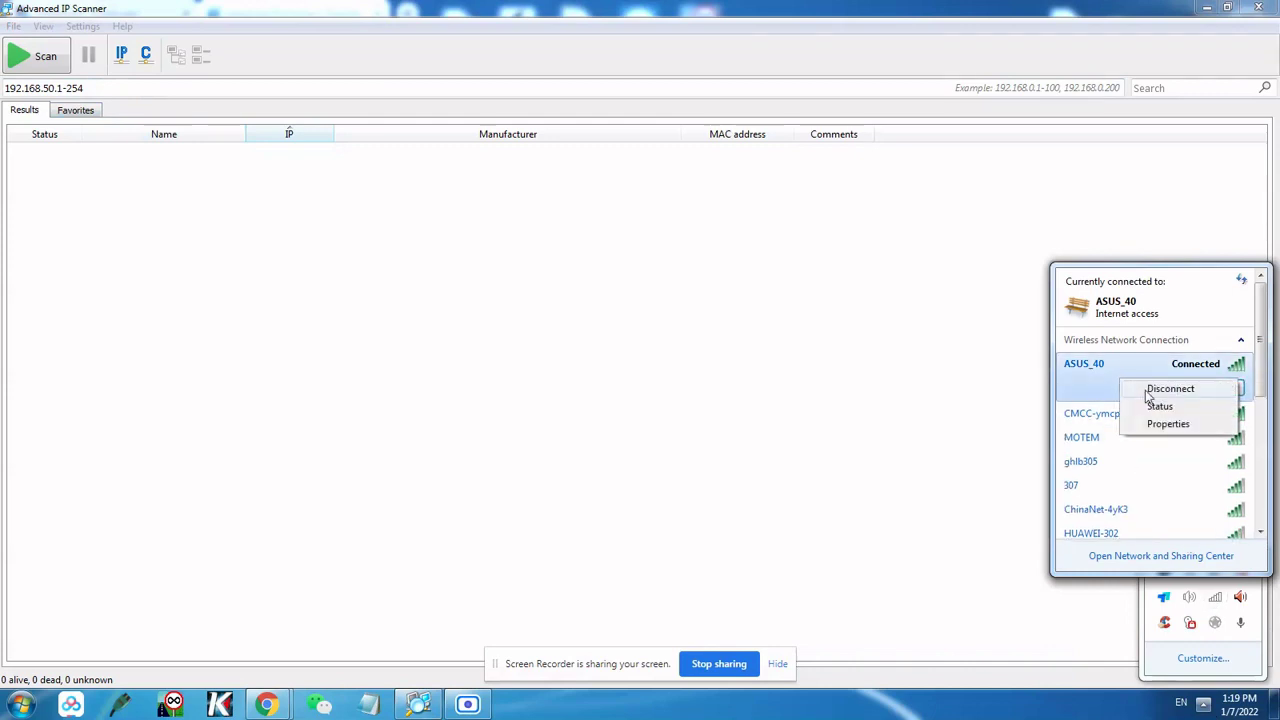
left_click(1156, 407)
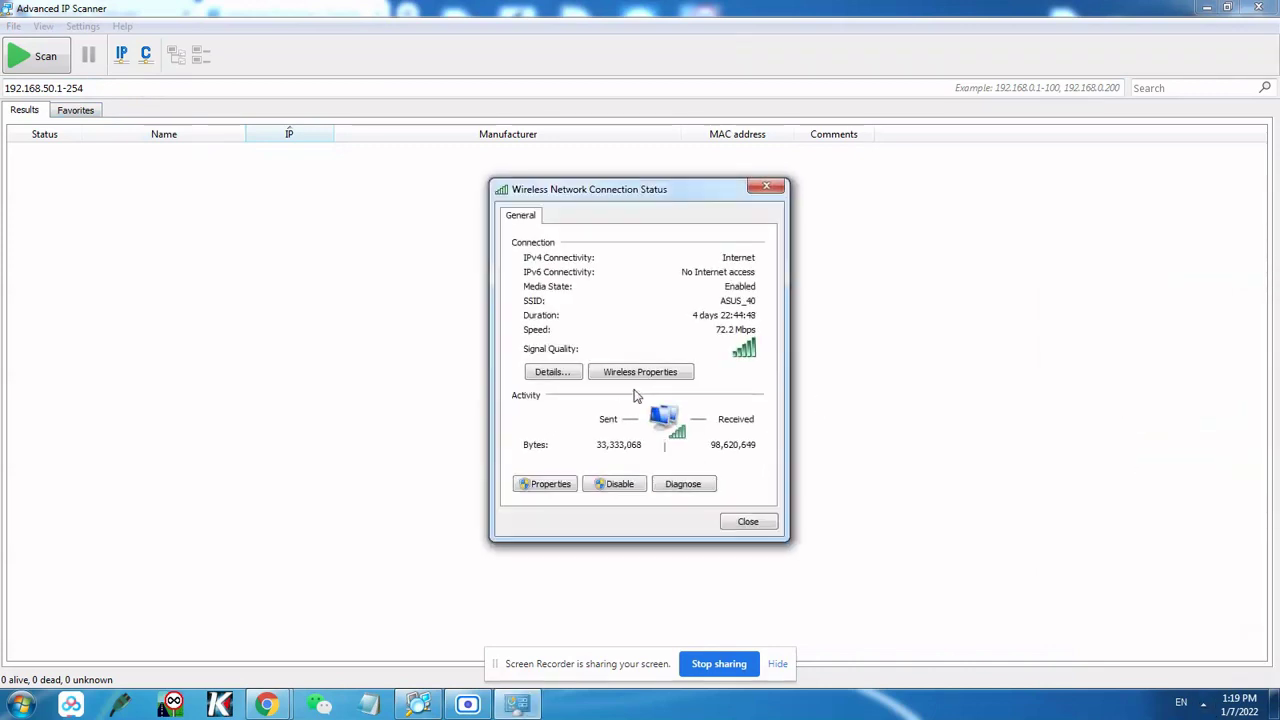
left_click(565, 377)
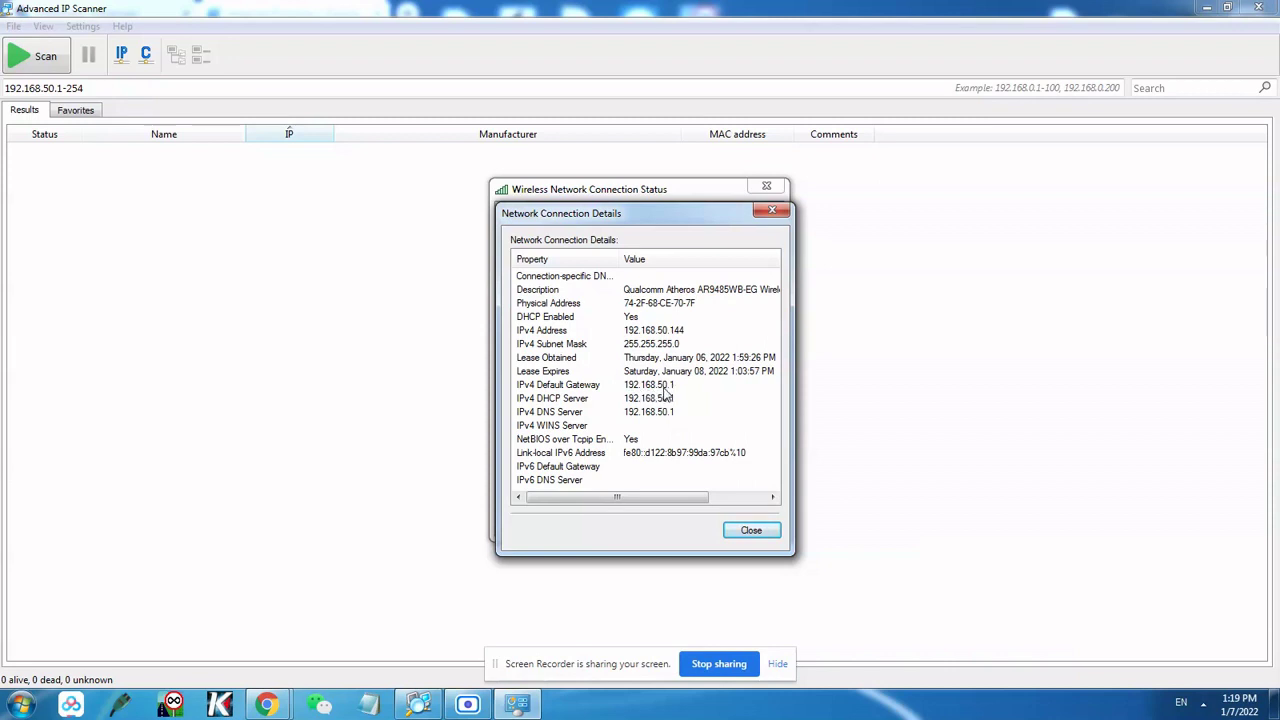
left_click(733, 528)
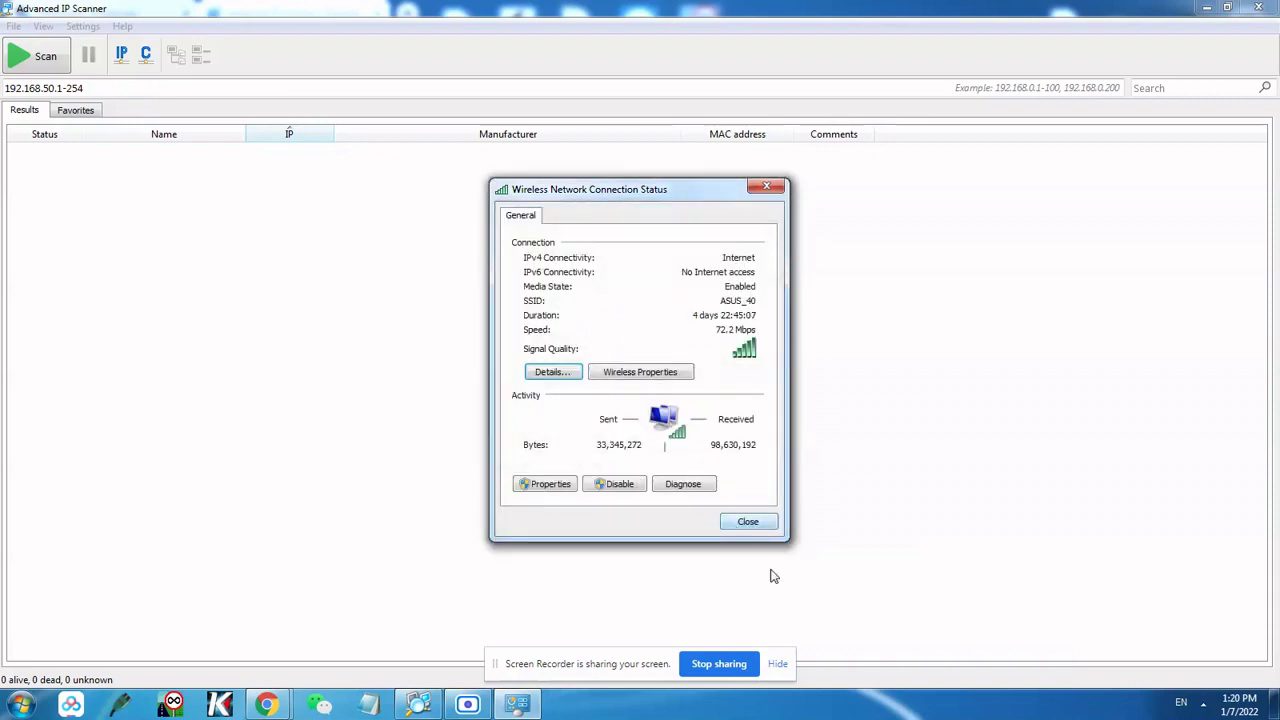
left_click(748, 522)
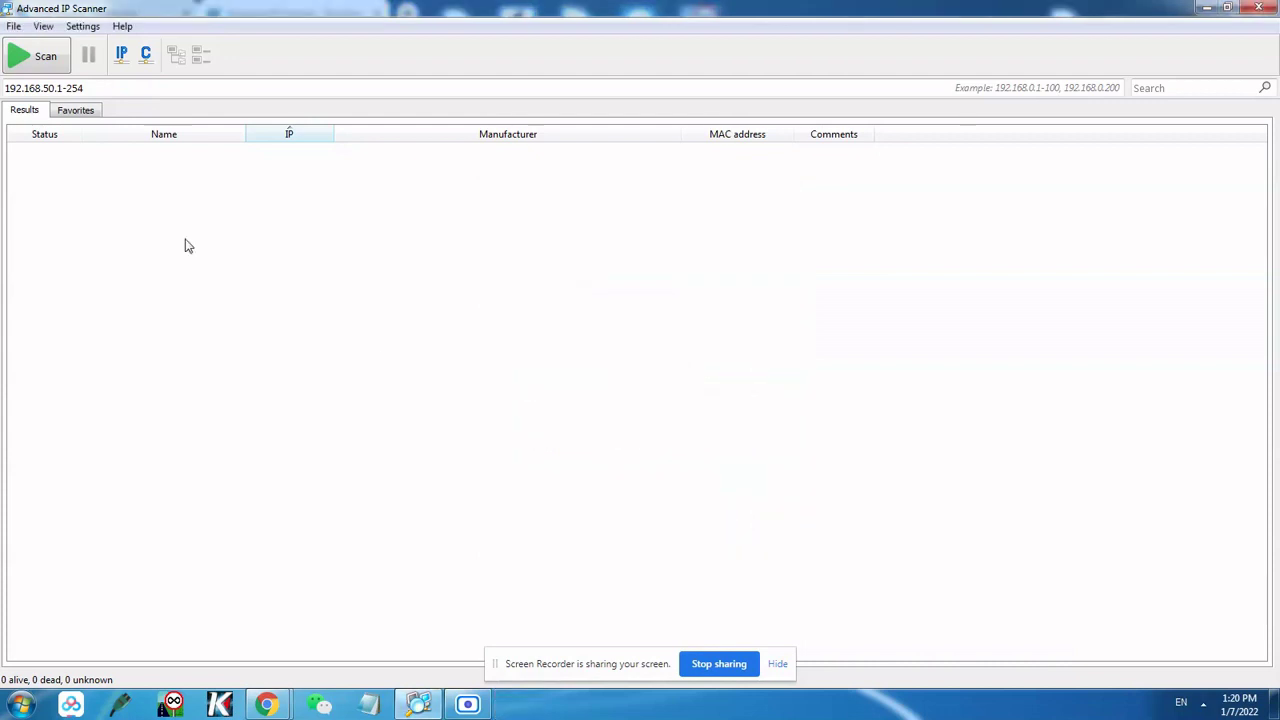
- Scan 192.168.50.1-254, expand the Miner row and open its LuCI page at 192.168.50.21
left_click(38, 60)
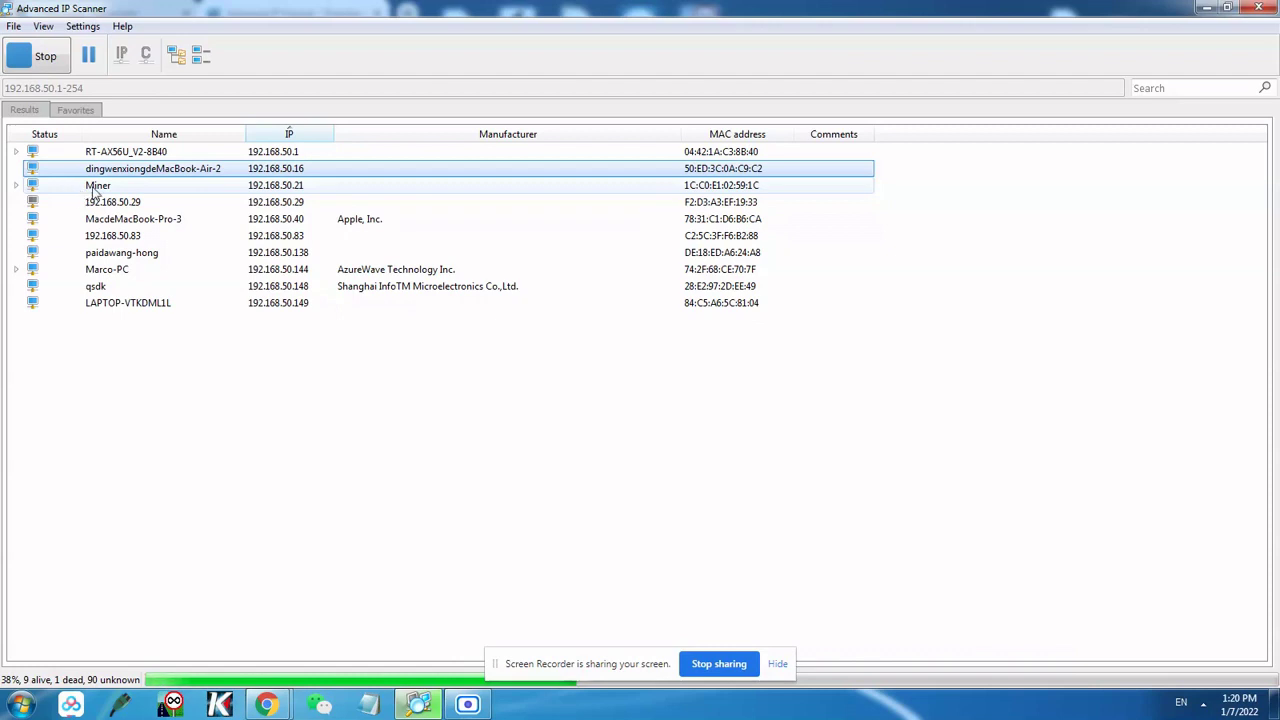
left_click(16, 186)
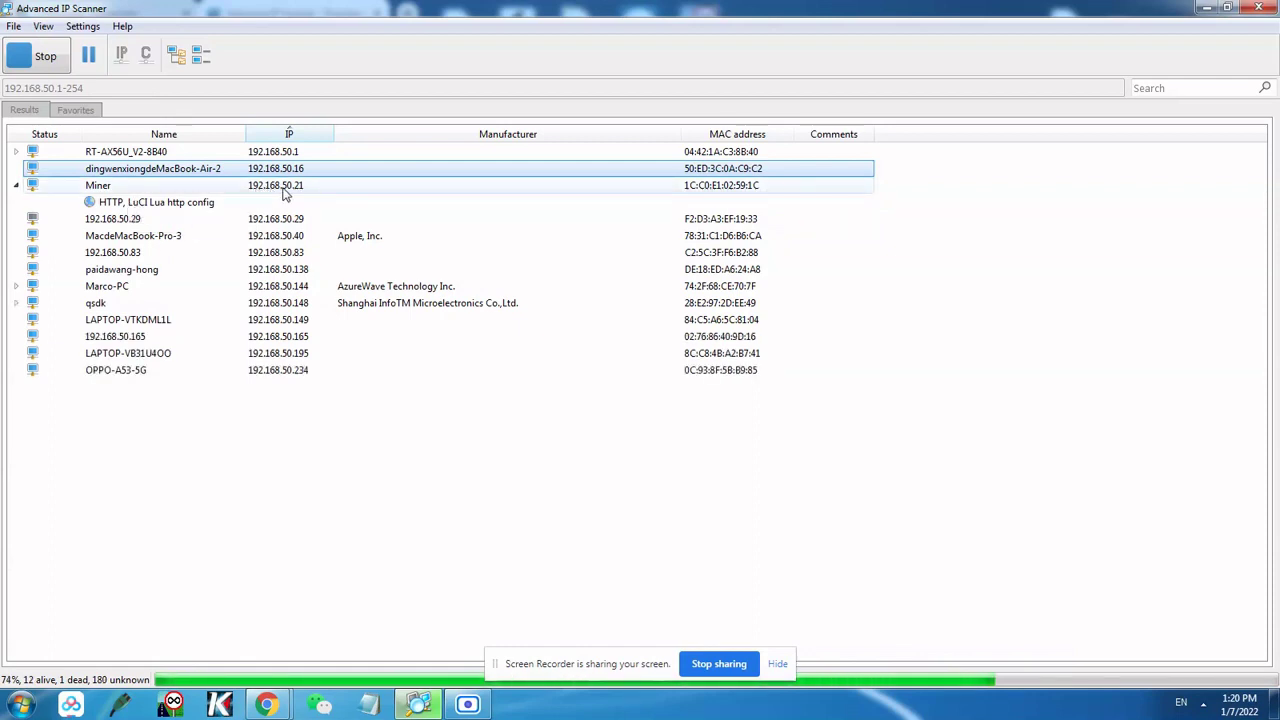
double_click(187, 204)
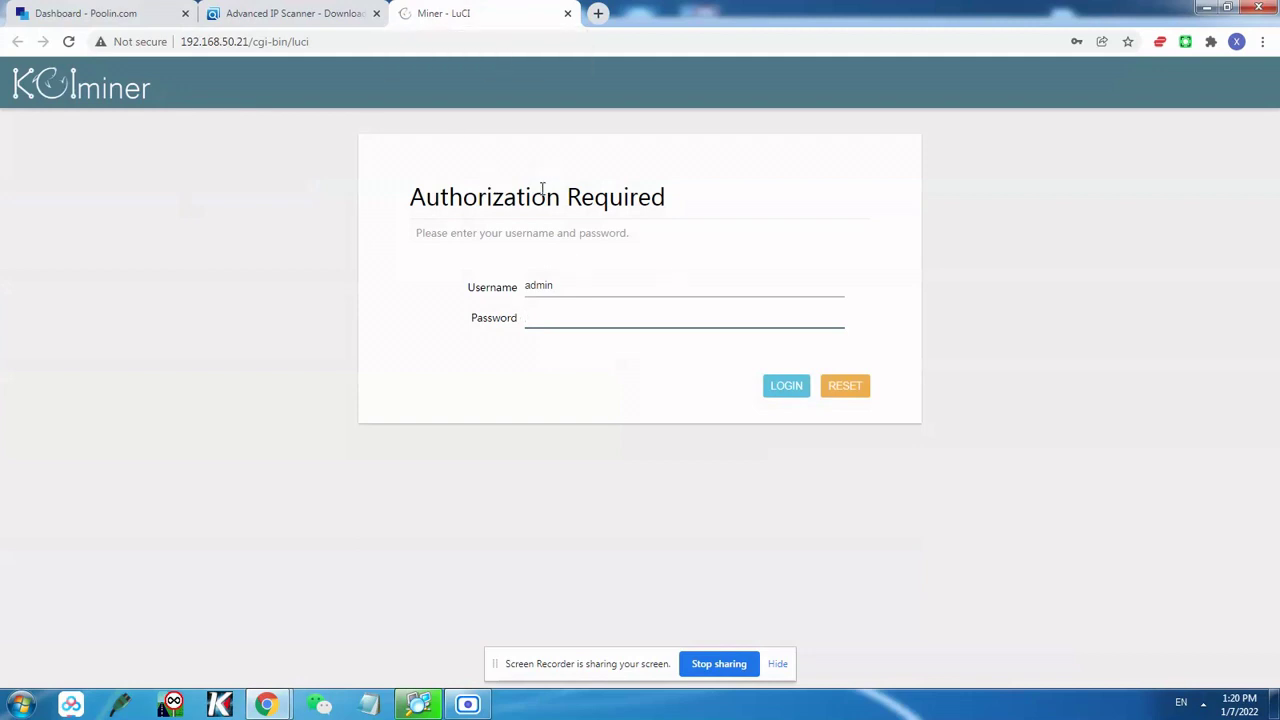
- Log in to the KCIminer LuCI interface with the admin password
left_click(555, 320)
left_click(788, 398)
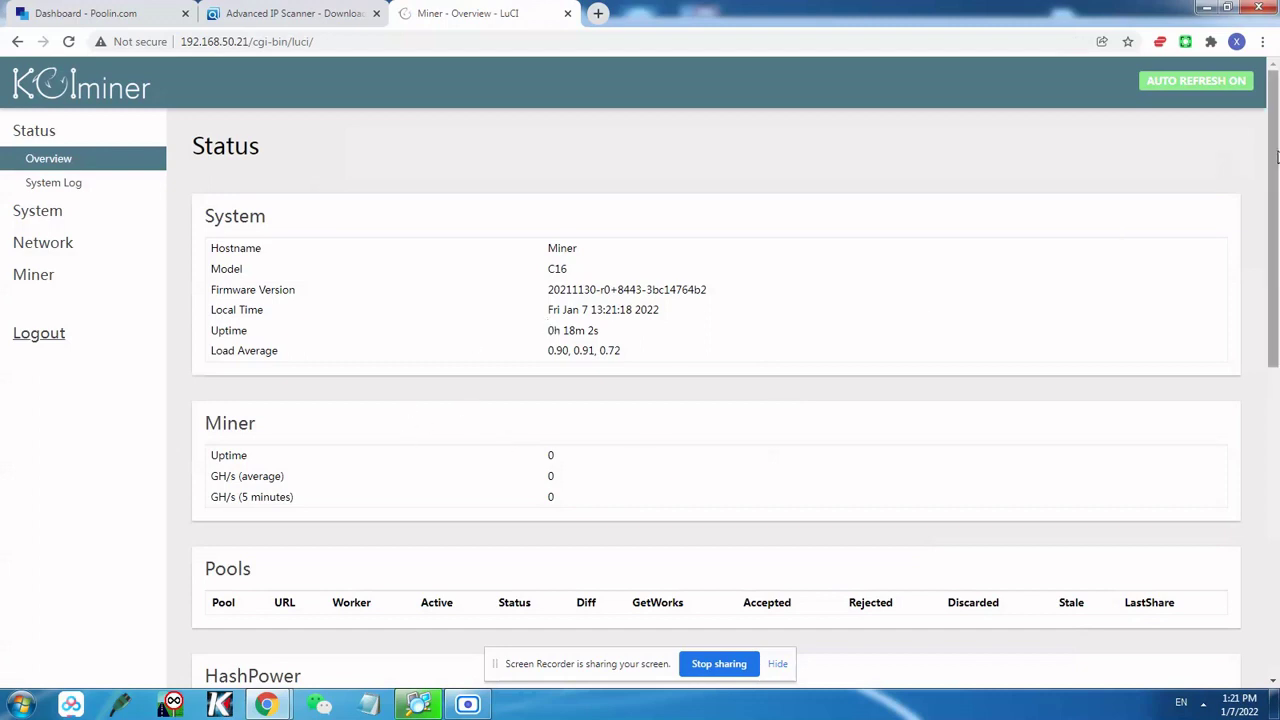
- Expand System in the sidebar and open the Administration page
left_click_drag(1274, 138, 1277, 275)
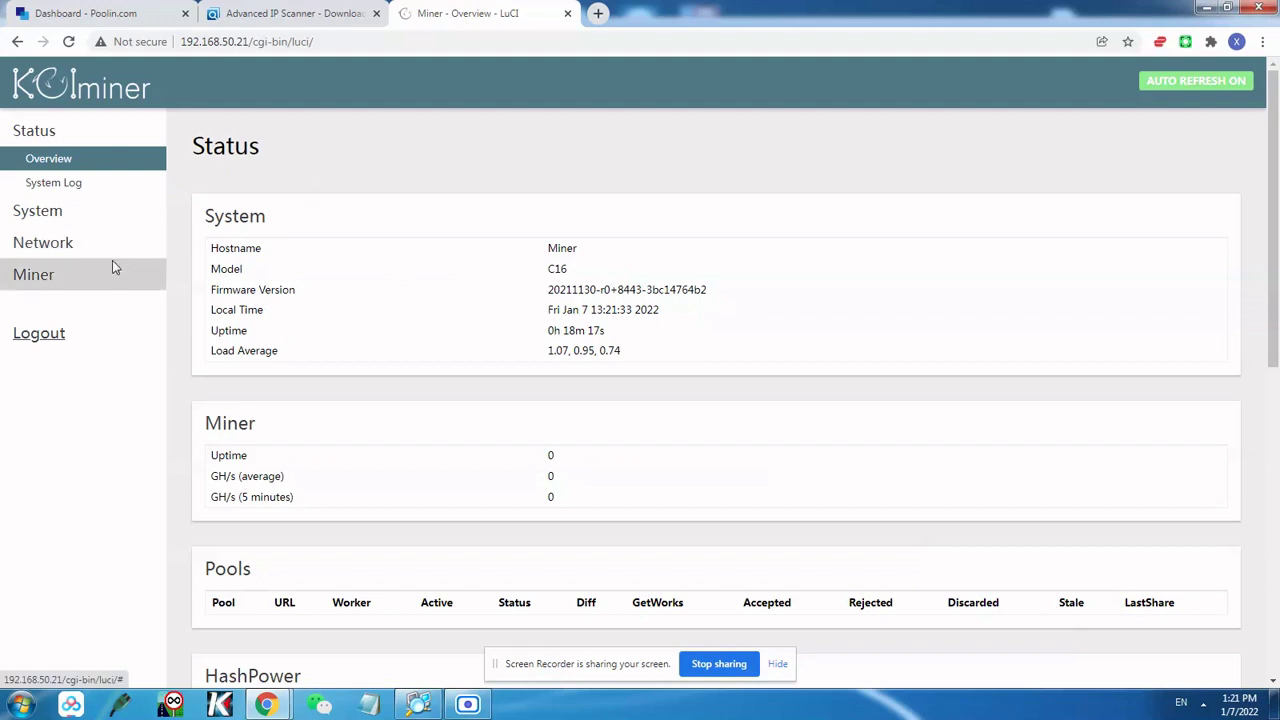
left_click(77, 220)
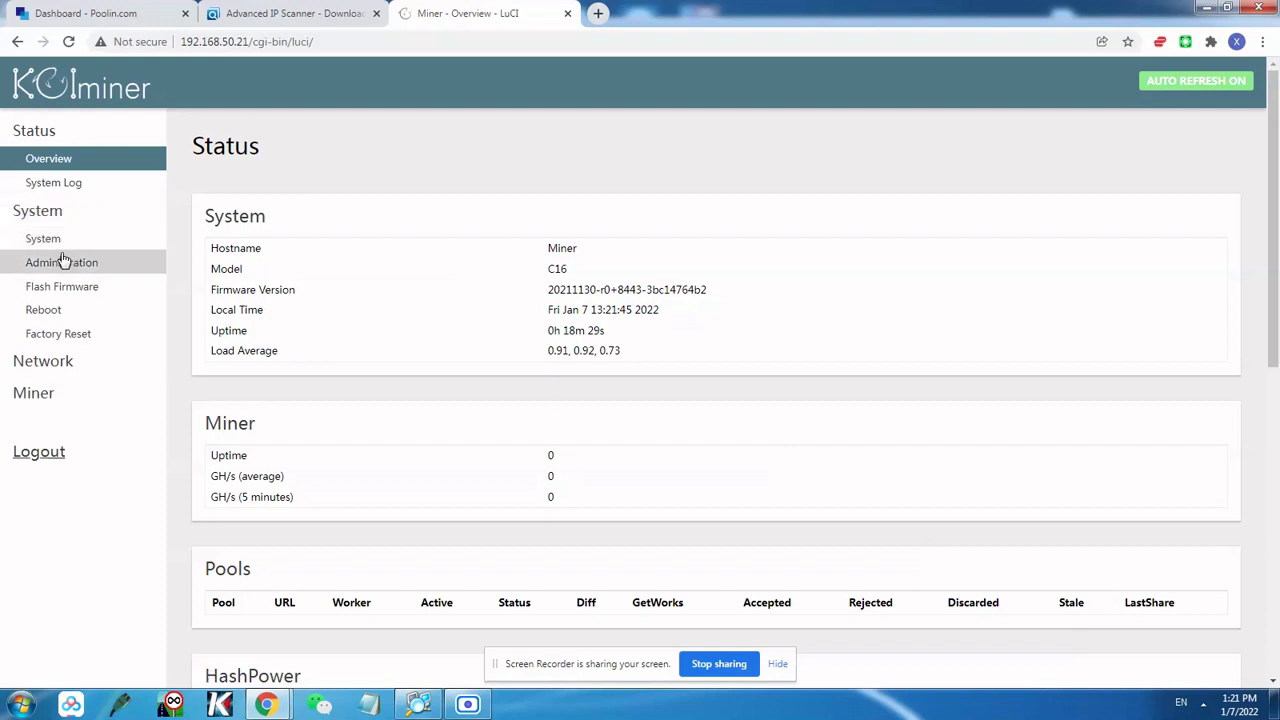
left_click(63, 261)
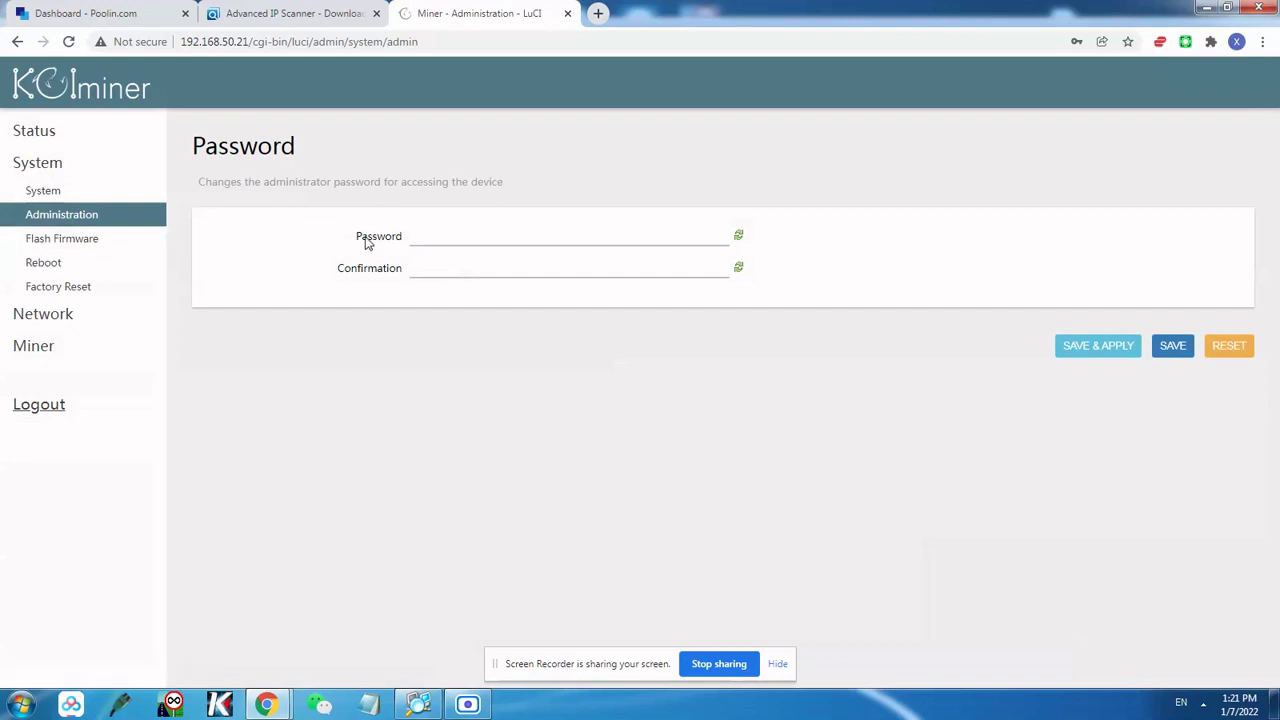
- Dismiss the password autofill and go to Miner > Configuration
left_click(441, 234)
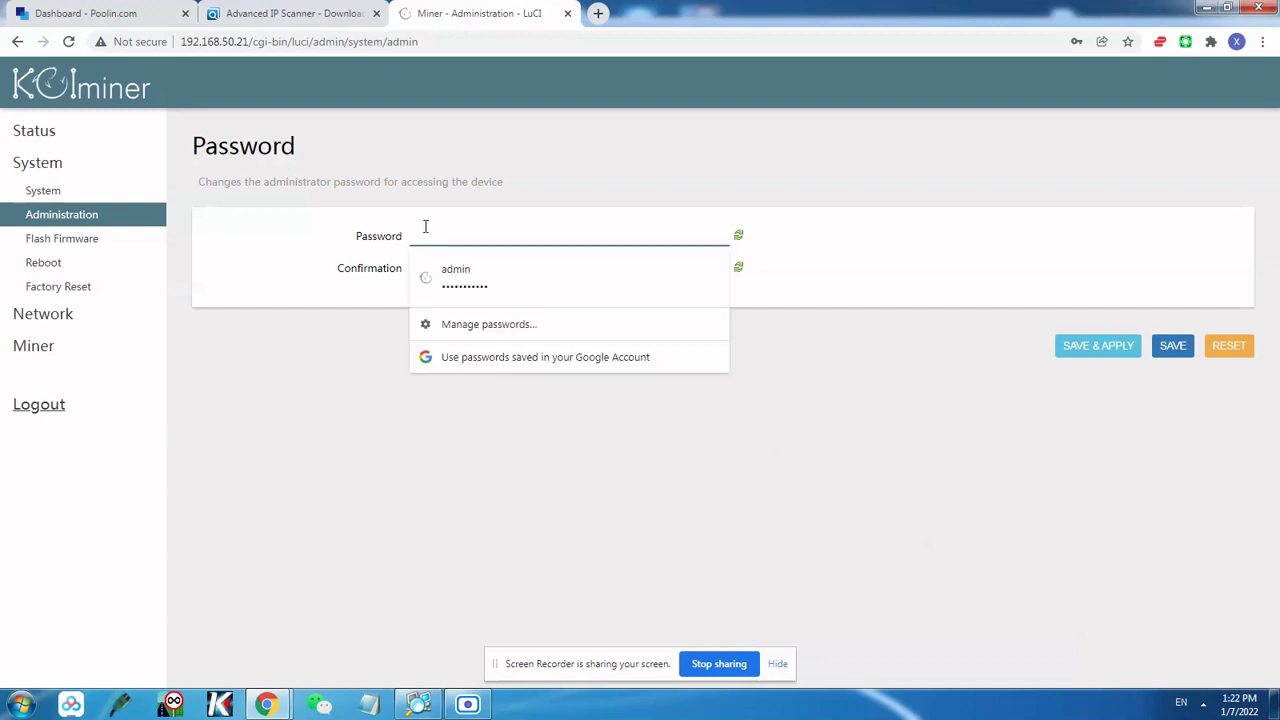
left_click(394, 217)
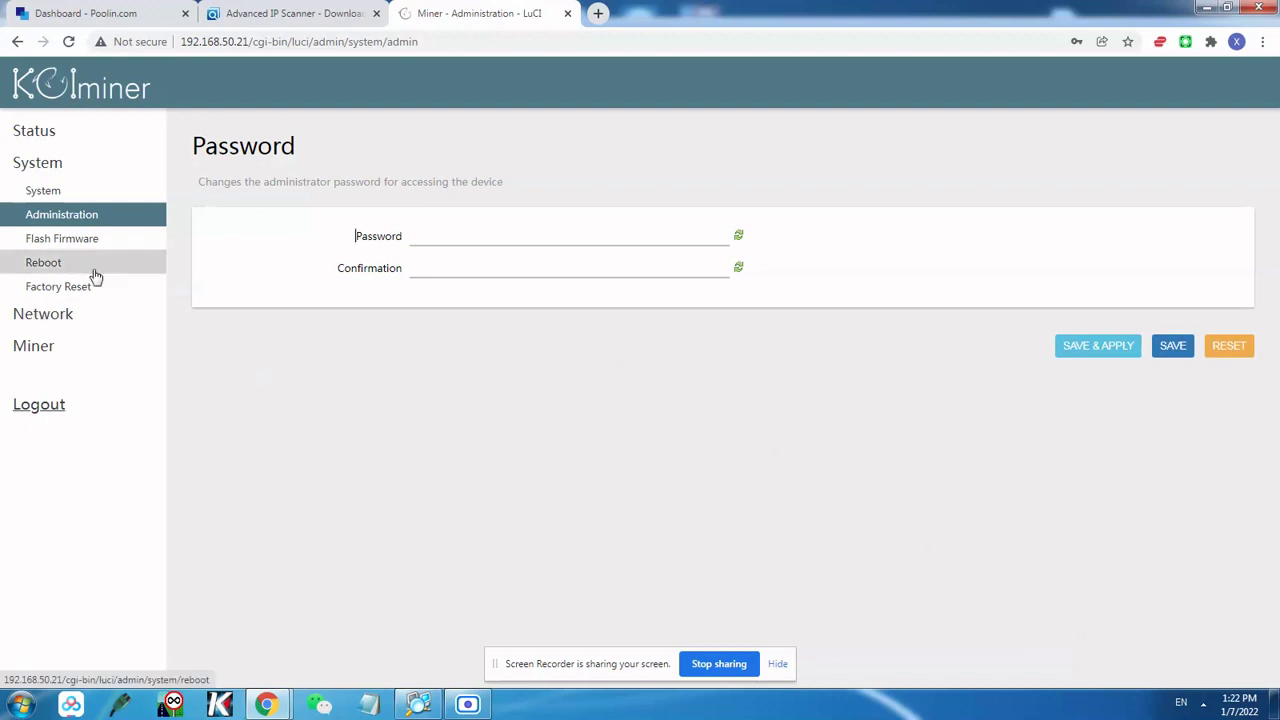
left_click(56, 344)
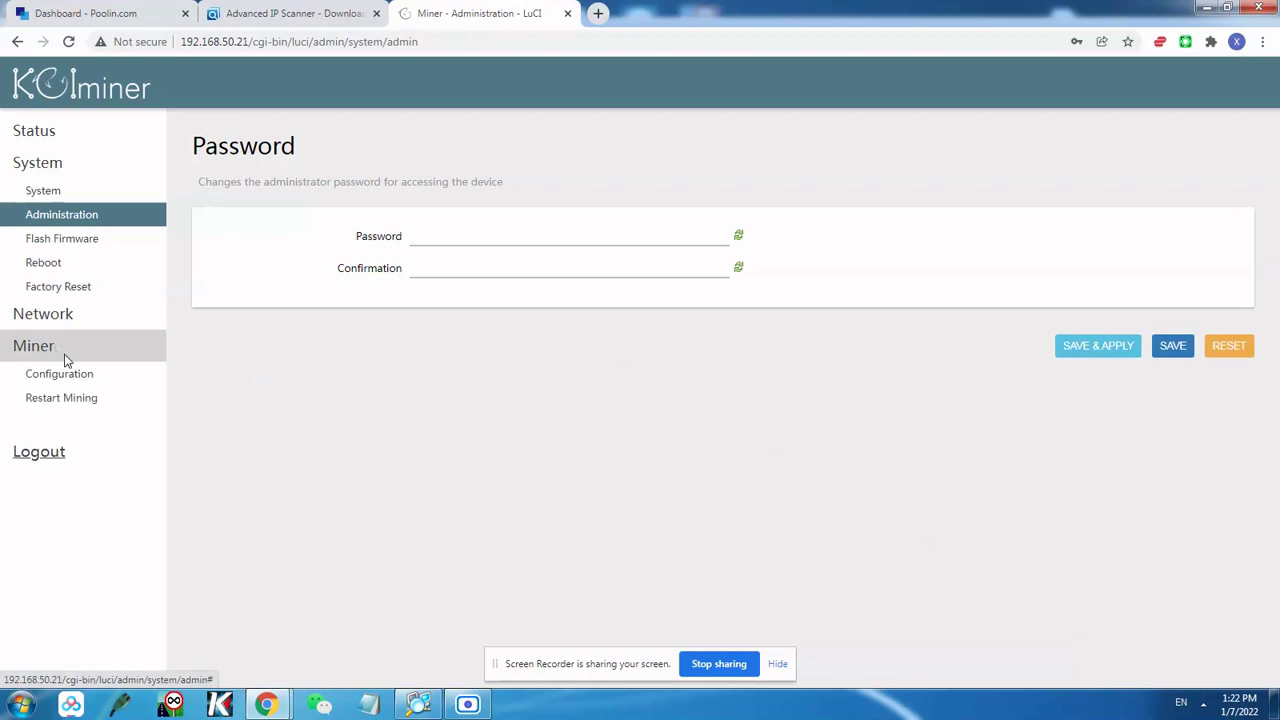
left_click(66, 373)
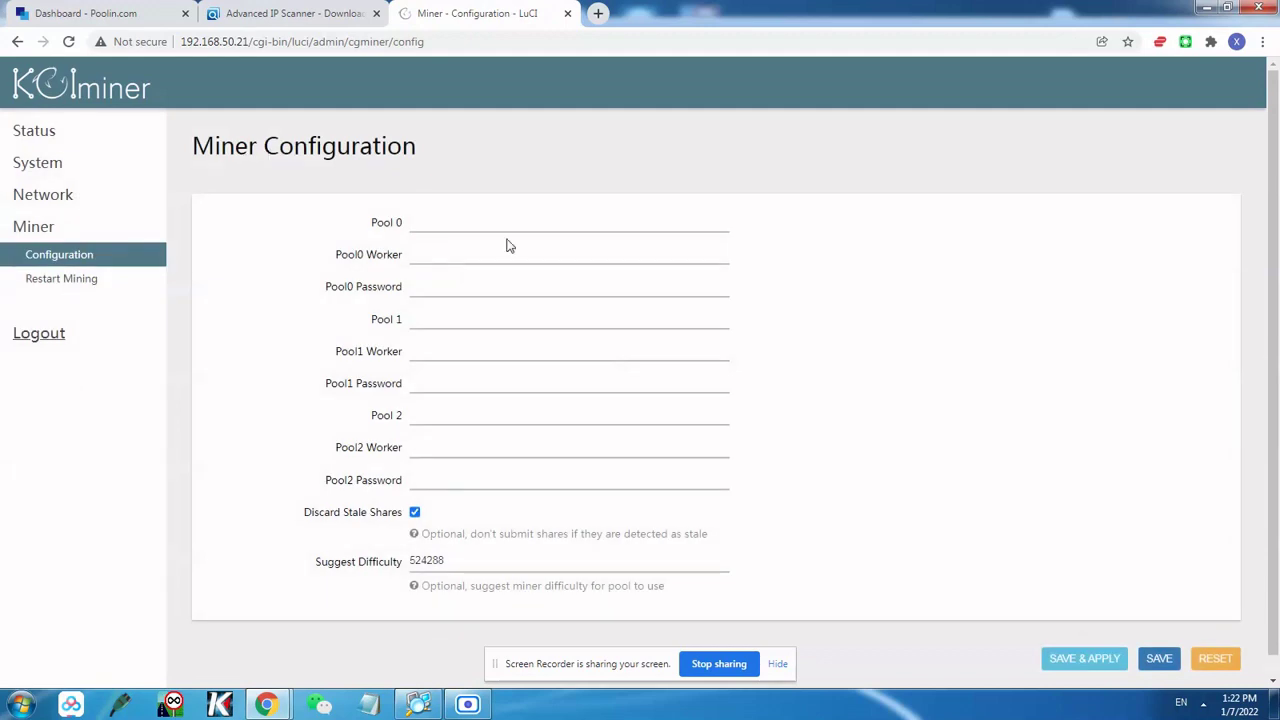
- Note the empty Pool 0 field, then switch to the Poolin dashboard showing 54.88 TH/s
left_click(428, 220)
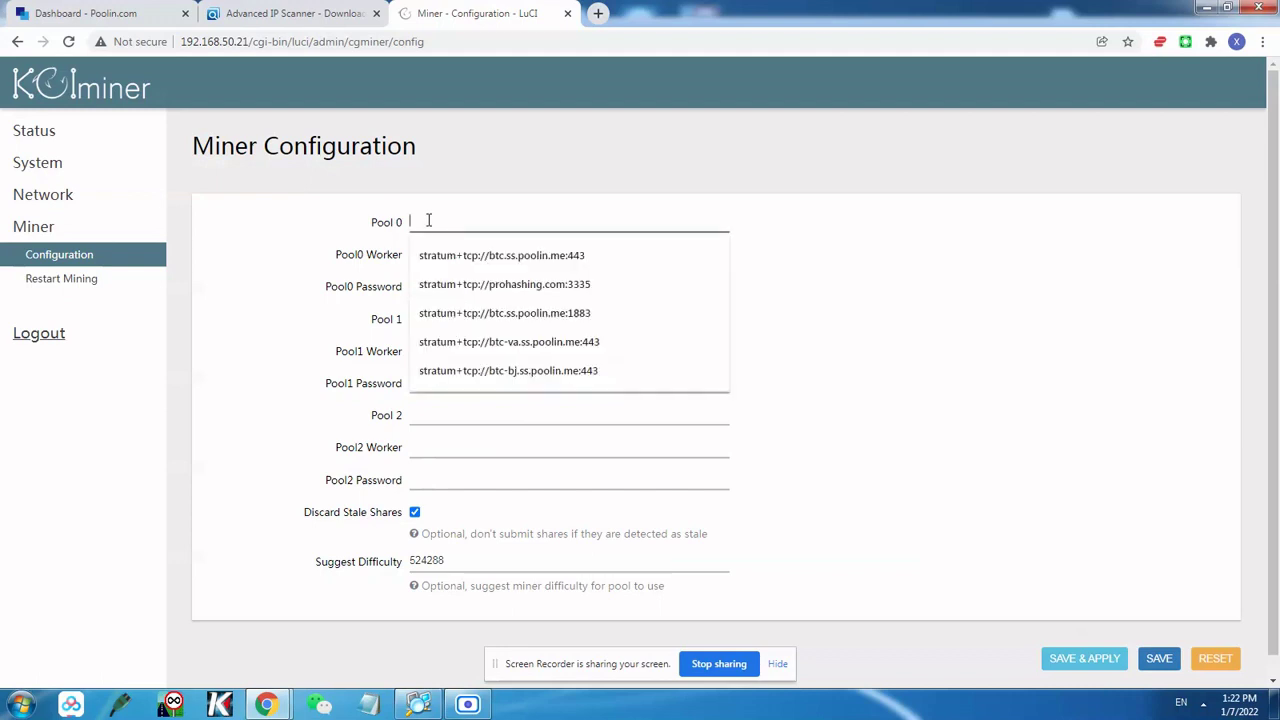
left_click(432, 181)
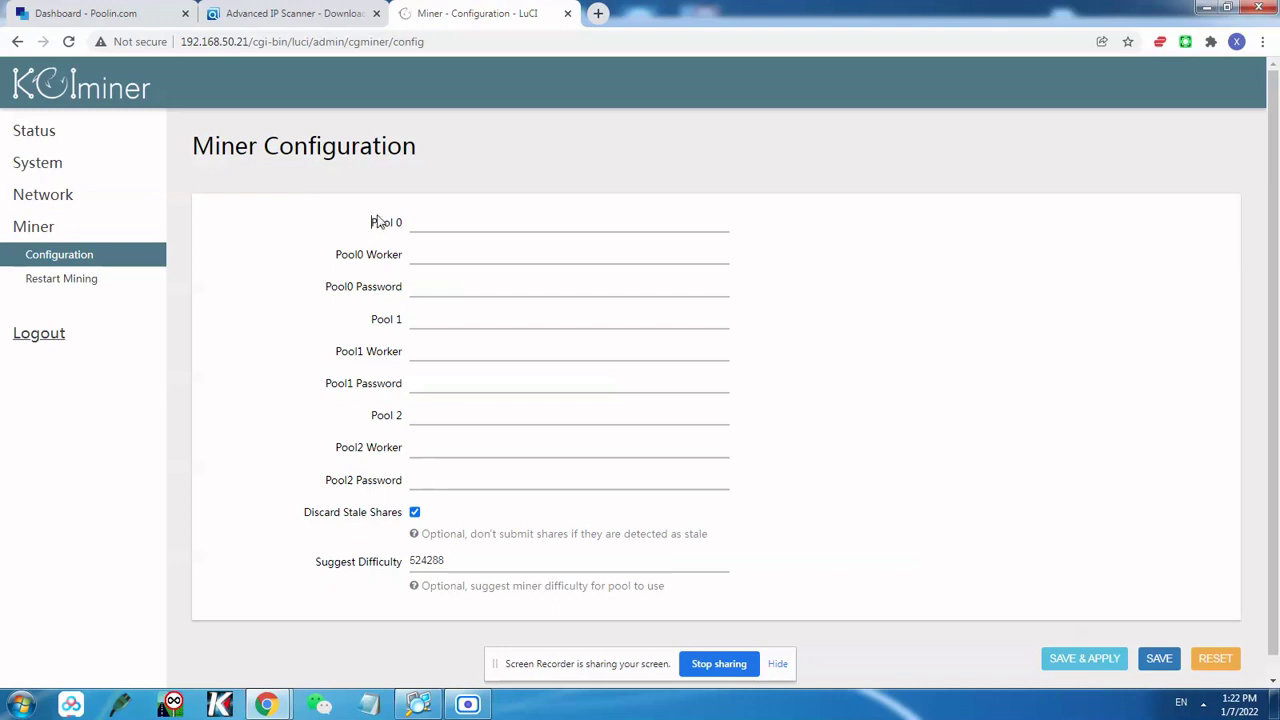
left_click_drag(370, 227, 404, 228)
left_click(381, 241)
left_click(110, 17)
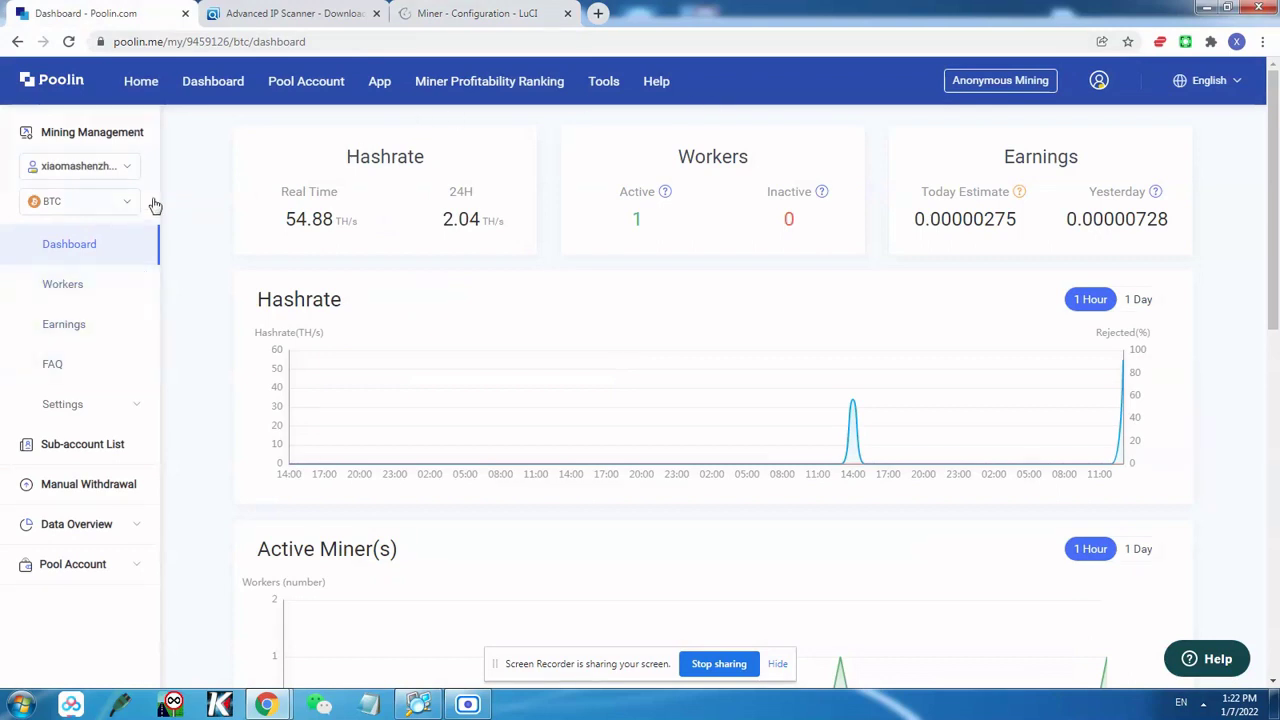
- On Poolin's FAQ page, copy url1 stratum+tcp://btc.ss.poolin.me:443
left_click(70, 373)
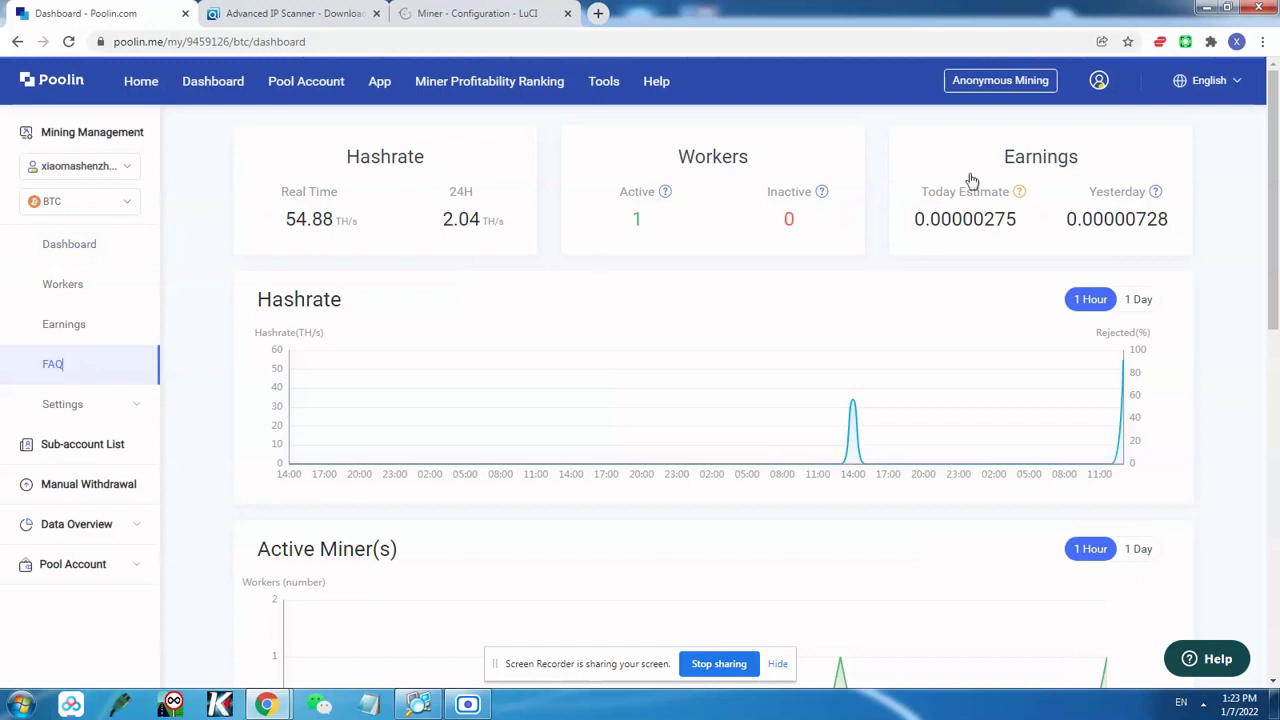
left_click_drag(1274, 150, 1274, 437)
scroll(1274, 437, "up", 8)
left_click(65, 366)
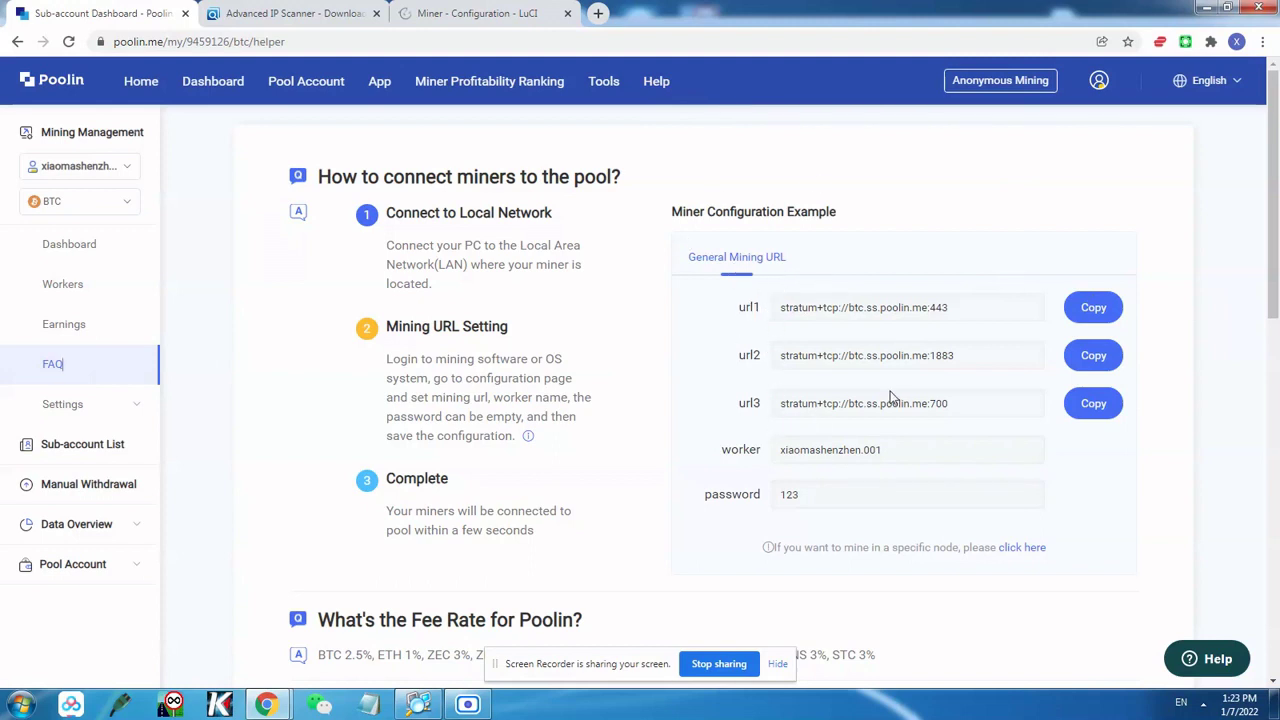
left_click(1085, 312)
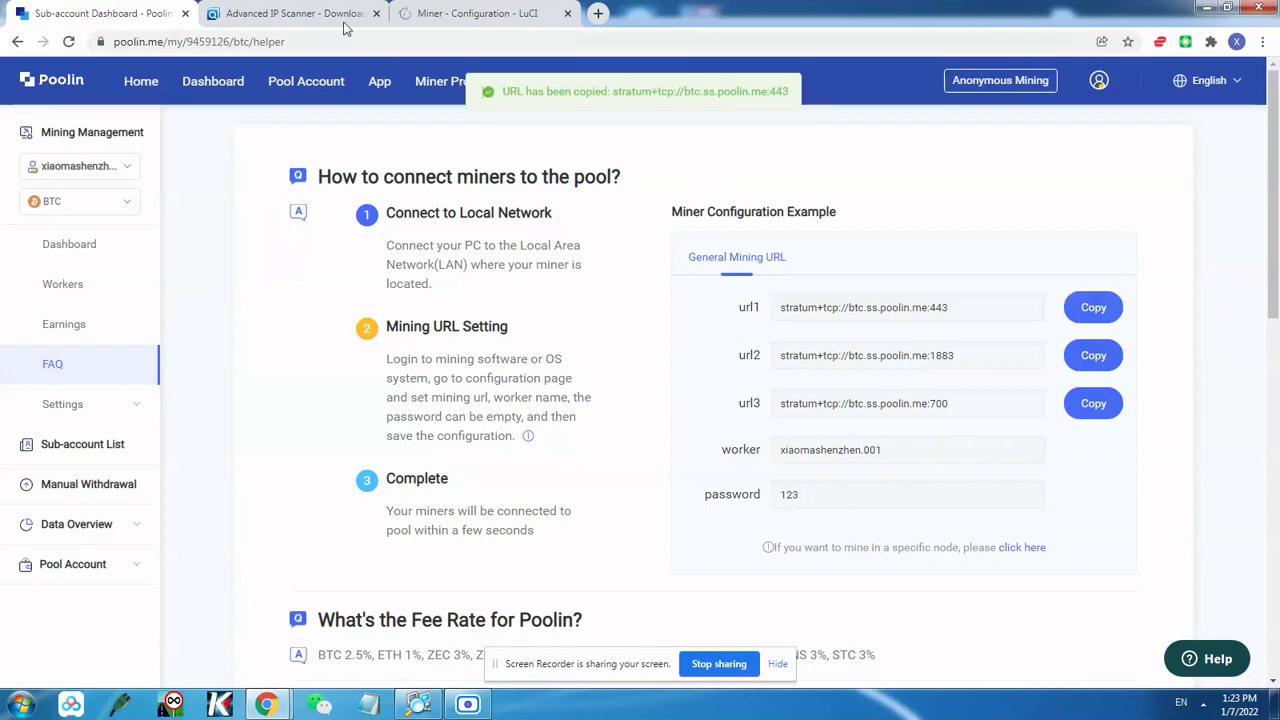
left_click(255, 14)
- Paste the Poolin URL stratum+tcp://btc.ss.poolin.me:443 into Pool 0
left_click(470, 13)
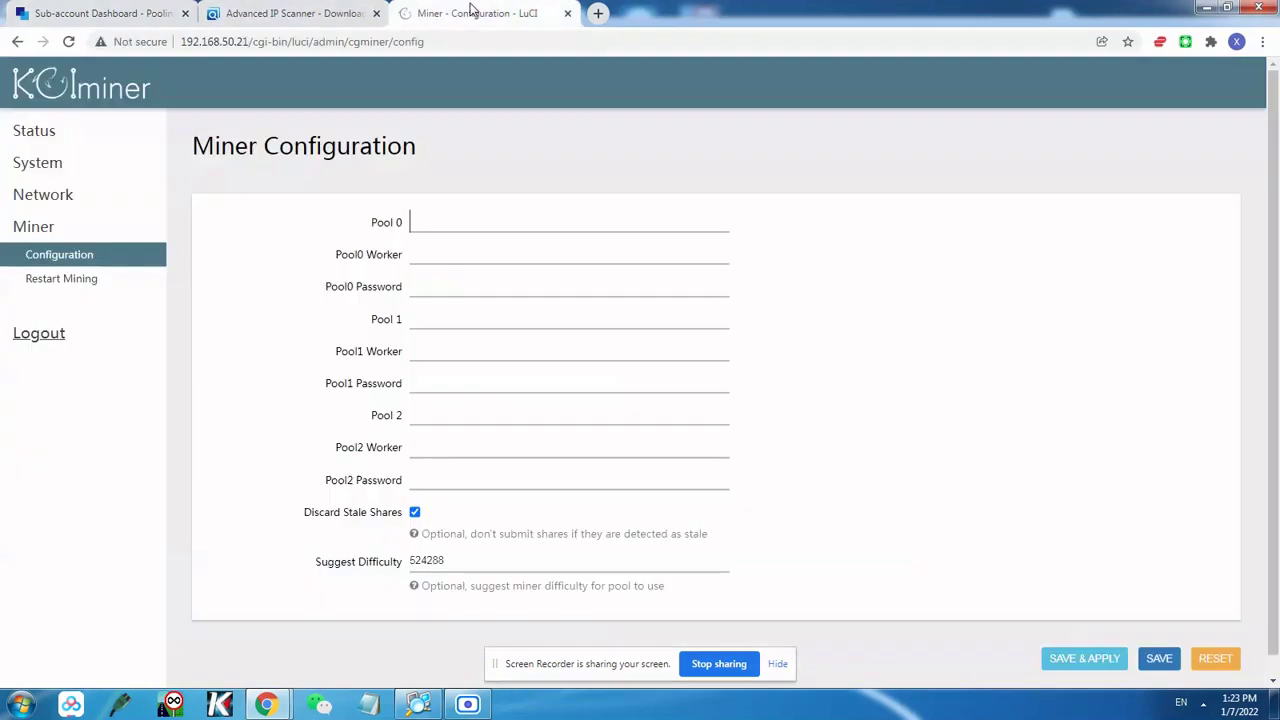
left_click(423, 218)
right_click(425, 216)
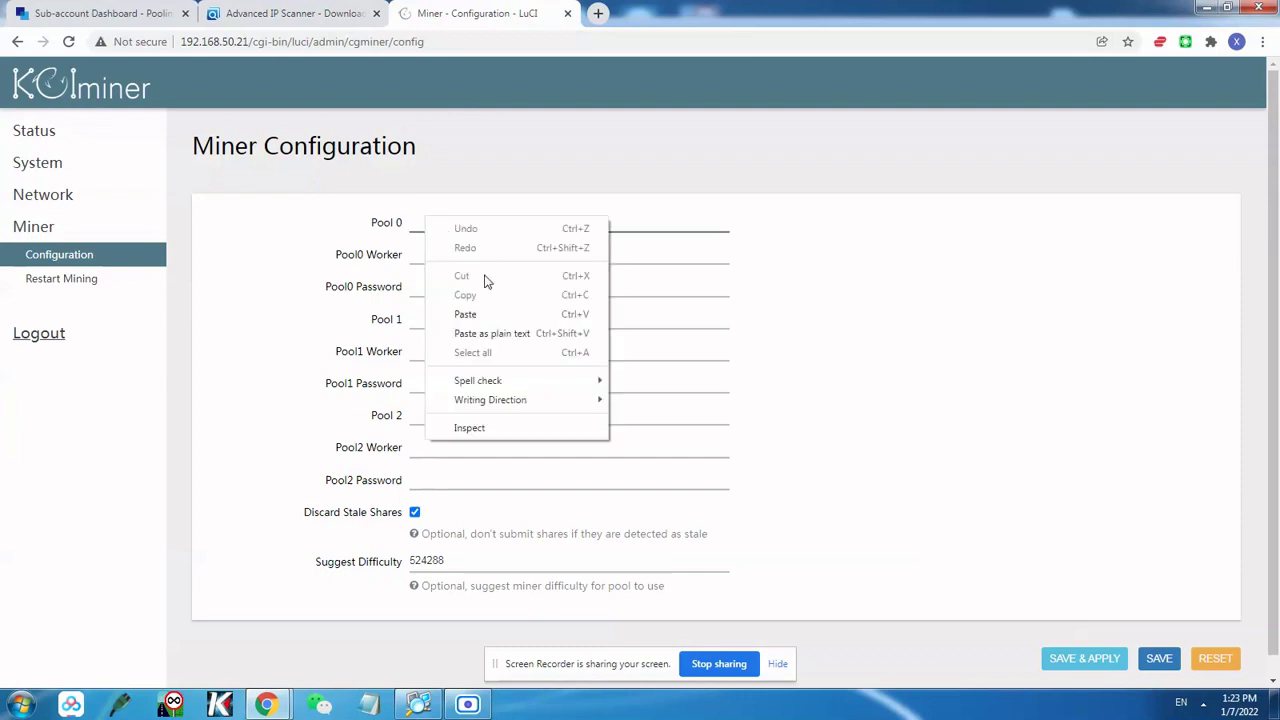
left_click(465, 314)
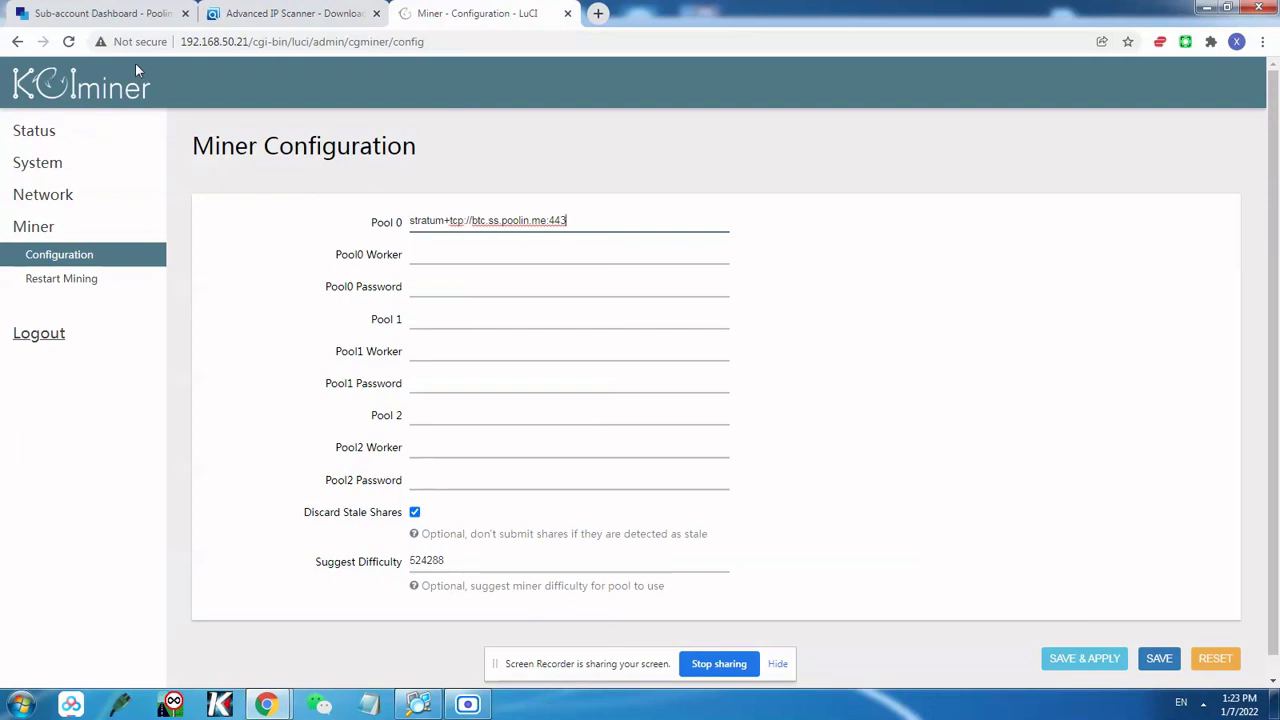
- Copy the example worker name from Poolin and paste it into Pool0 Worker
left_click(70, 13)
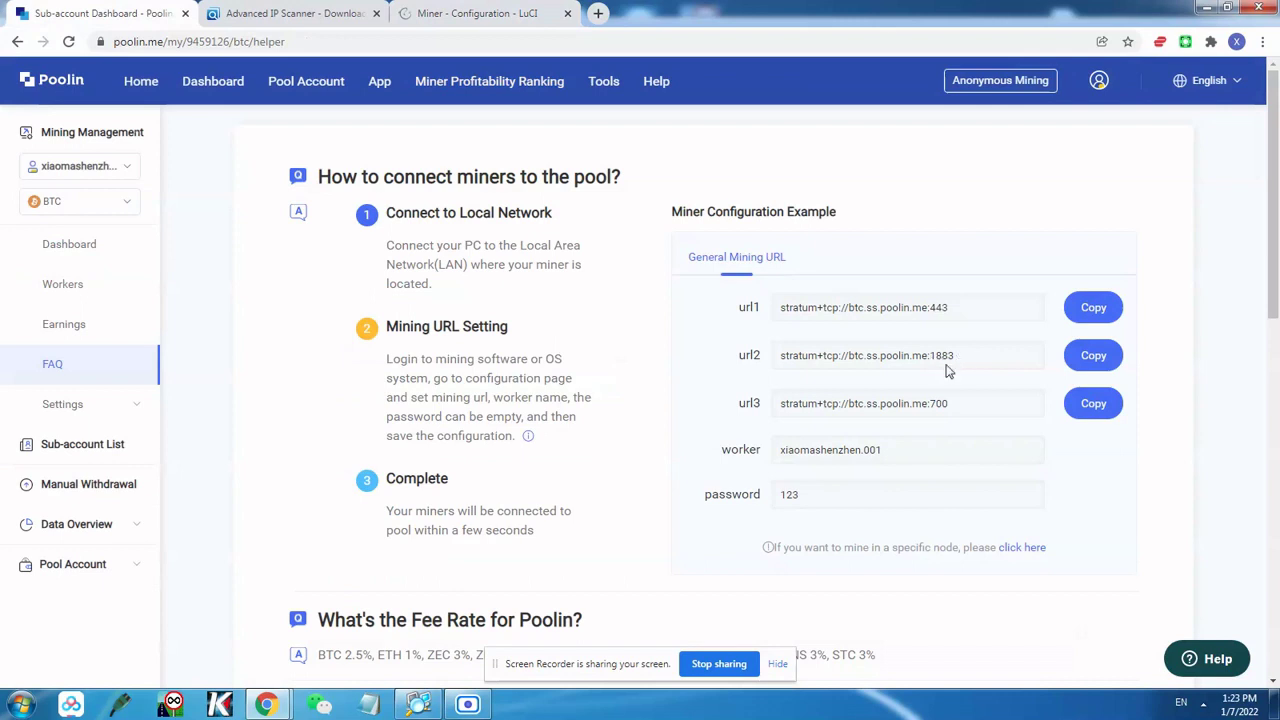
left_click(1081, 408)
left_click_drag(888, 451, 780, 458)
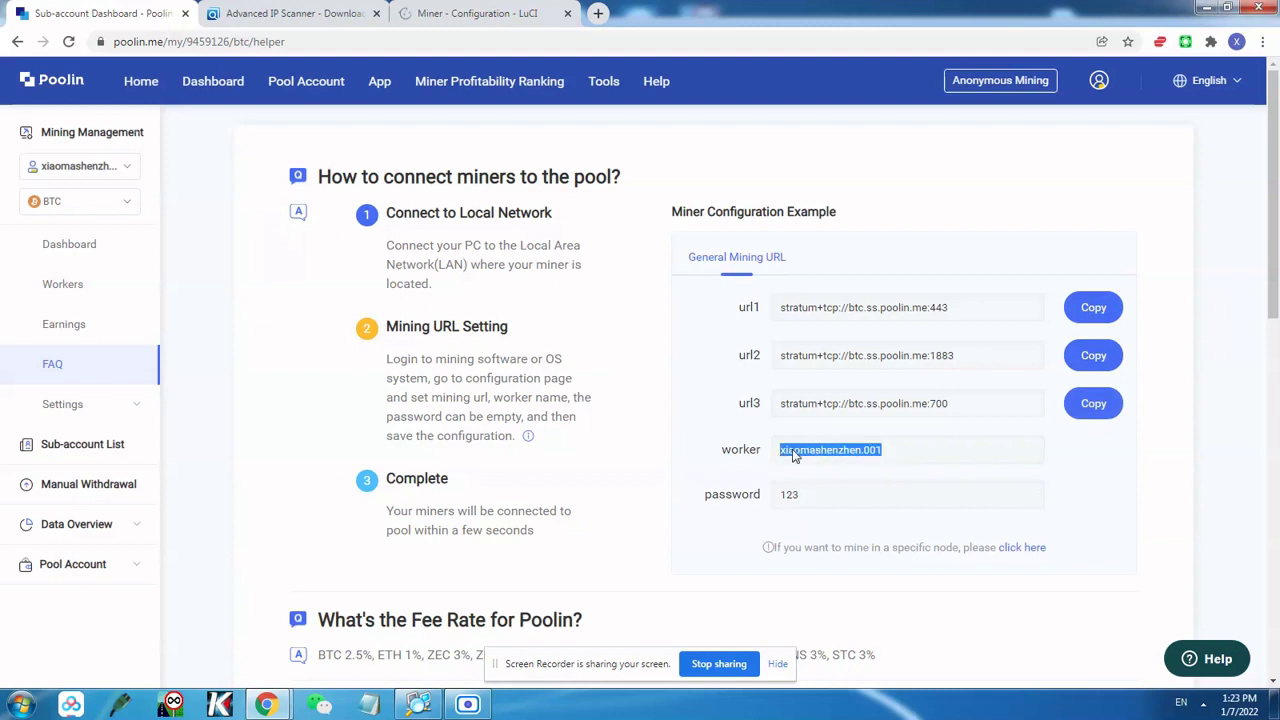
right_click(793, 455)
left_click(829, 466)
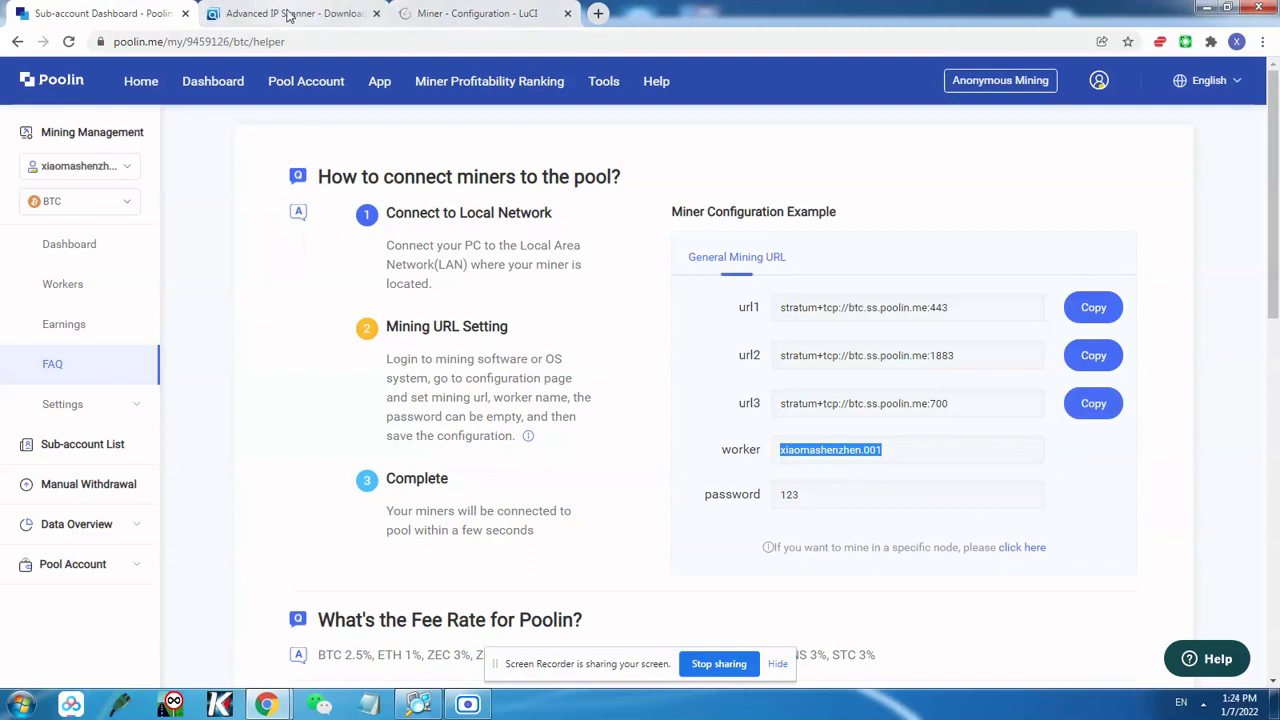
left_click(412, 16)
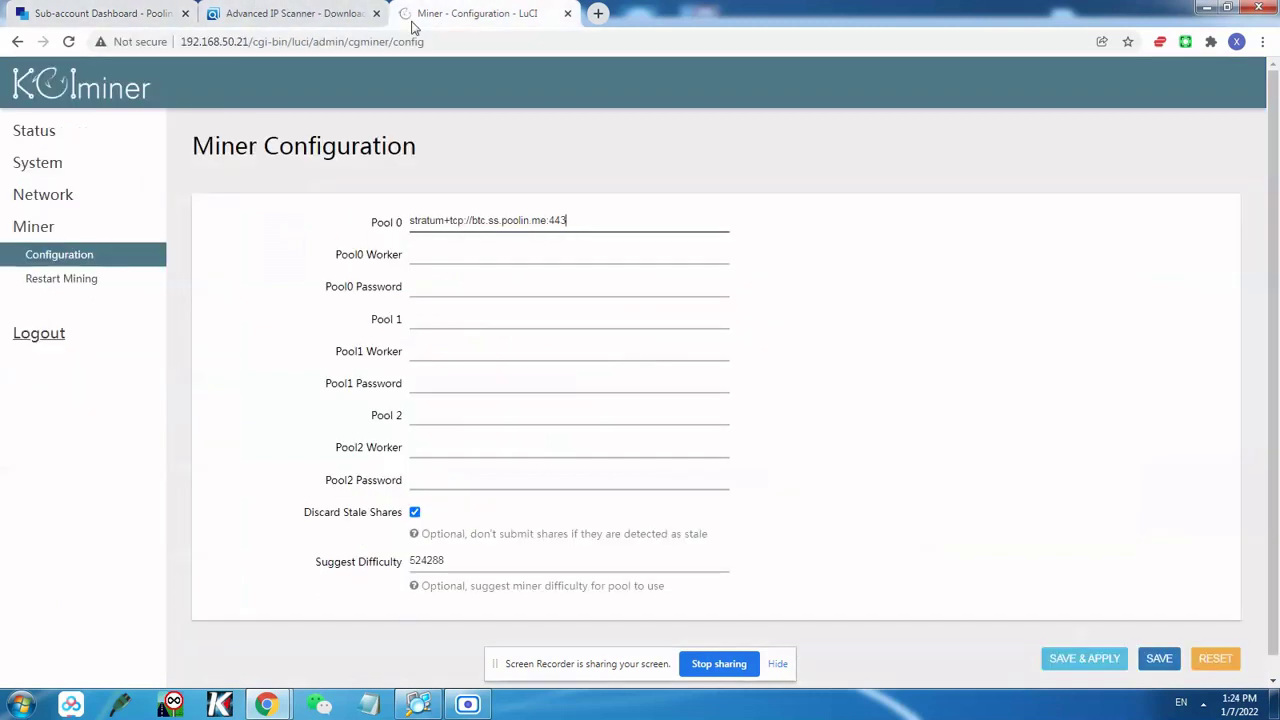
left_click(419, 255)
right_click(419, 255)
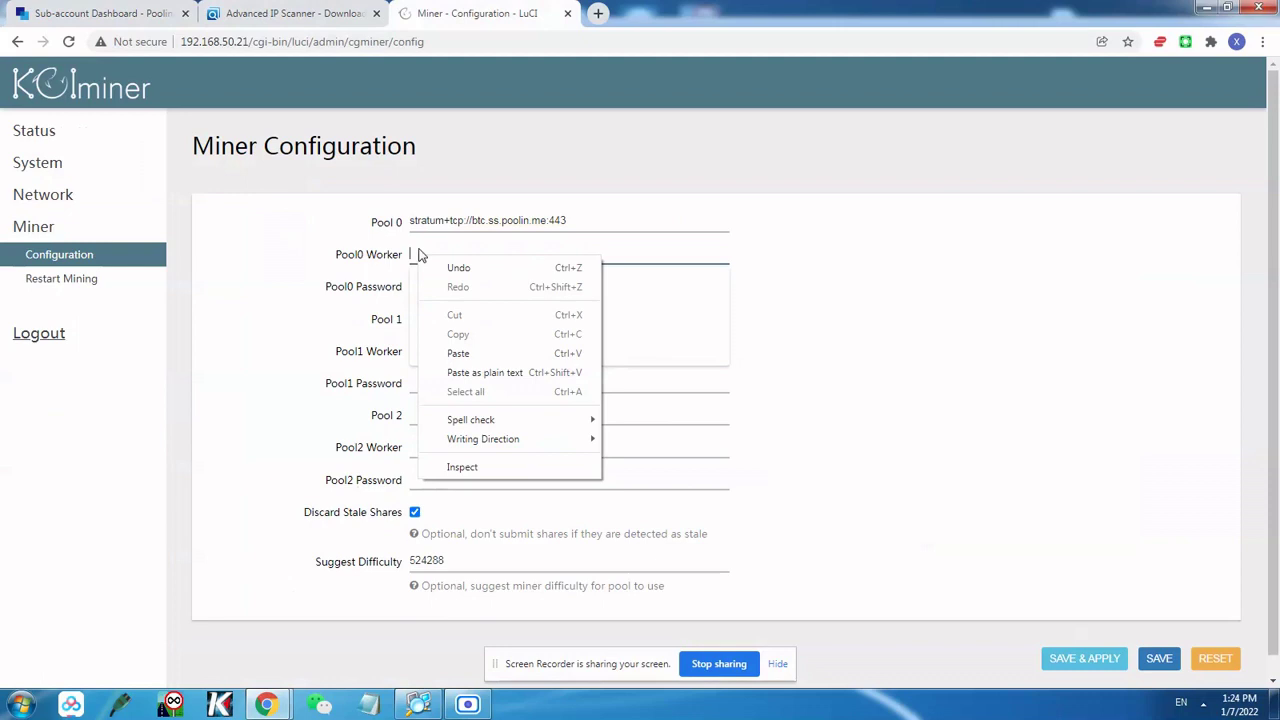
left_click(458, 353)
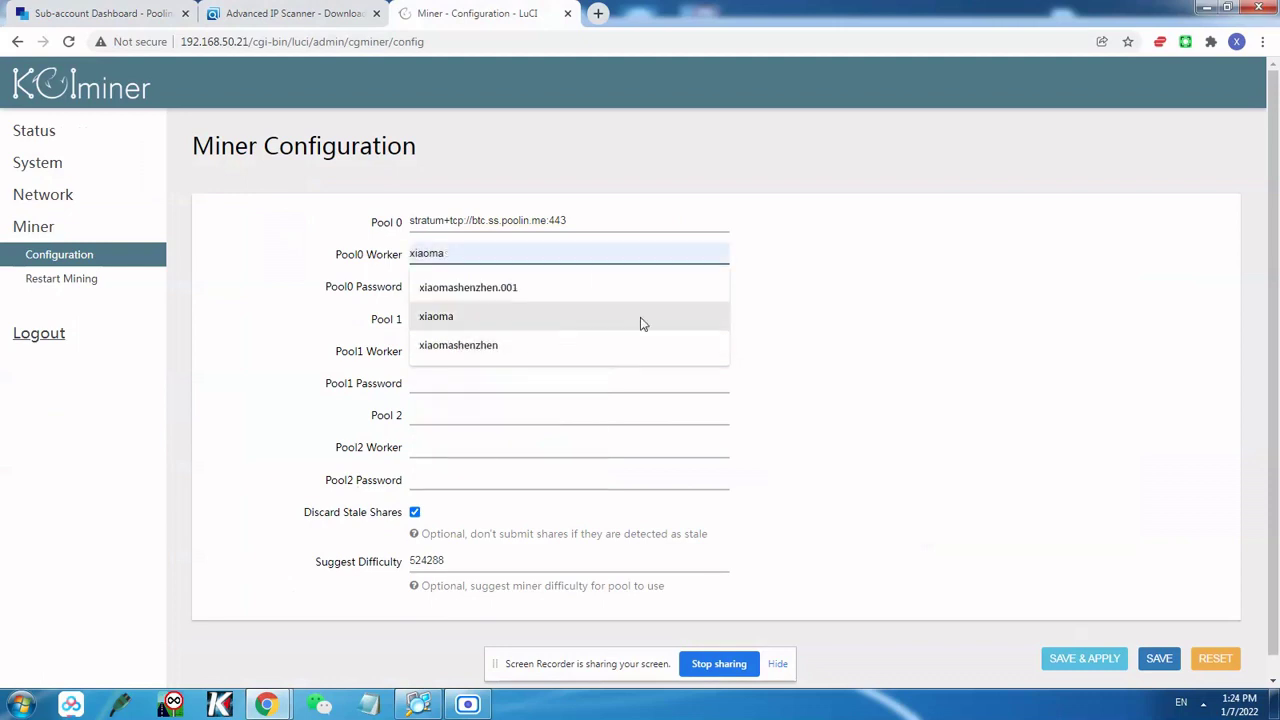
- Enter the worker password in Pool0 Password, checking Poolin's example password
left_click(764, 280)
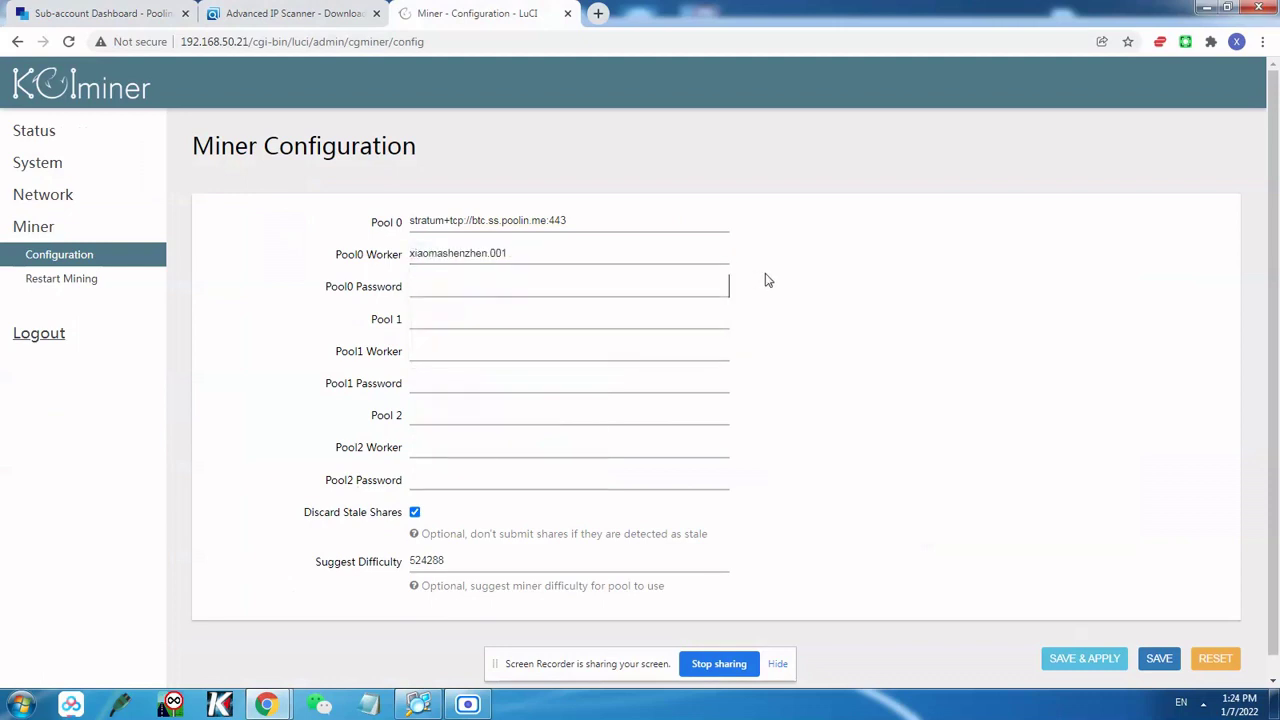
left_click(443, 286)
left_click(441, 285)
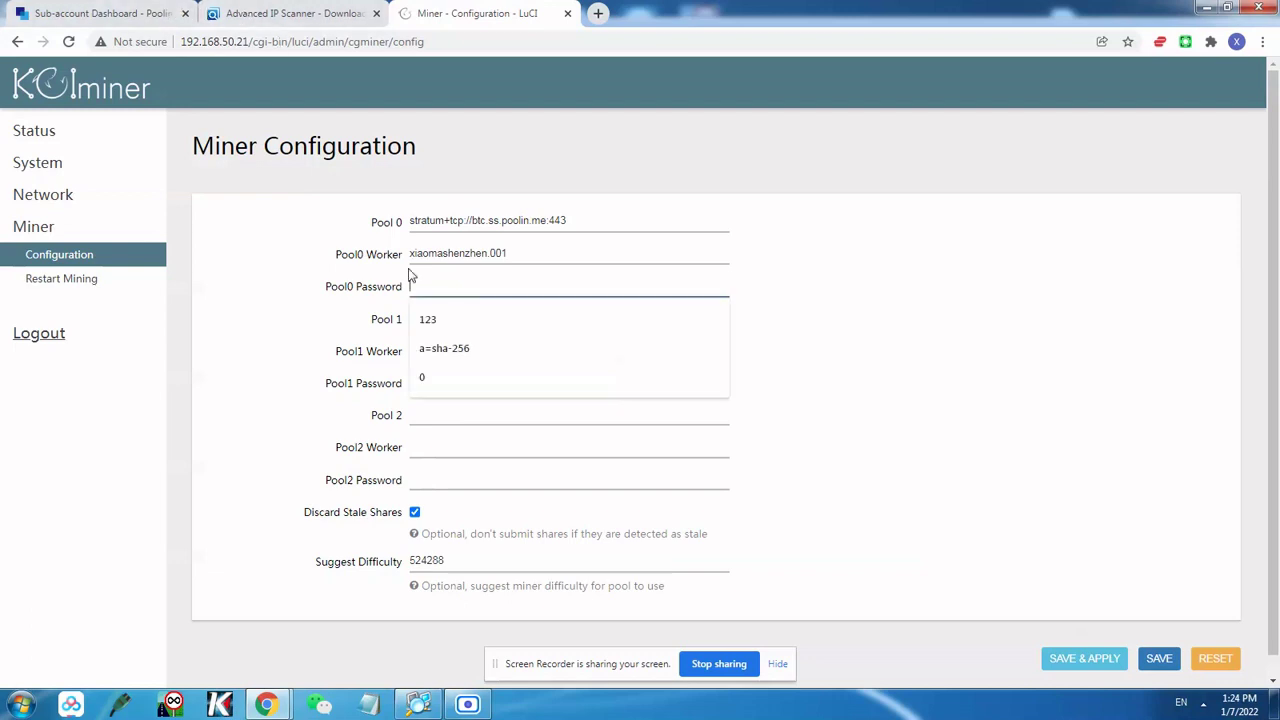
type("123")
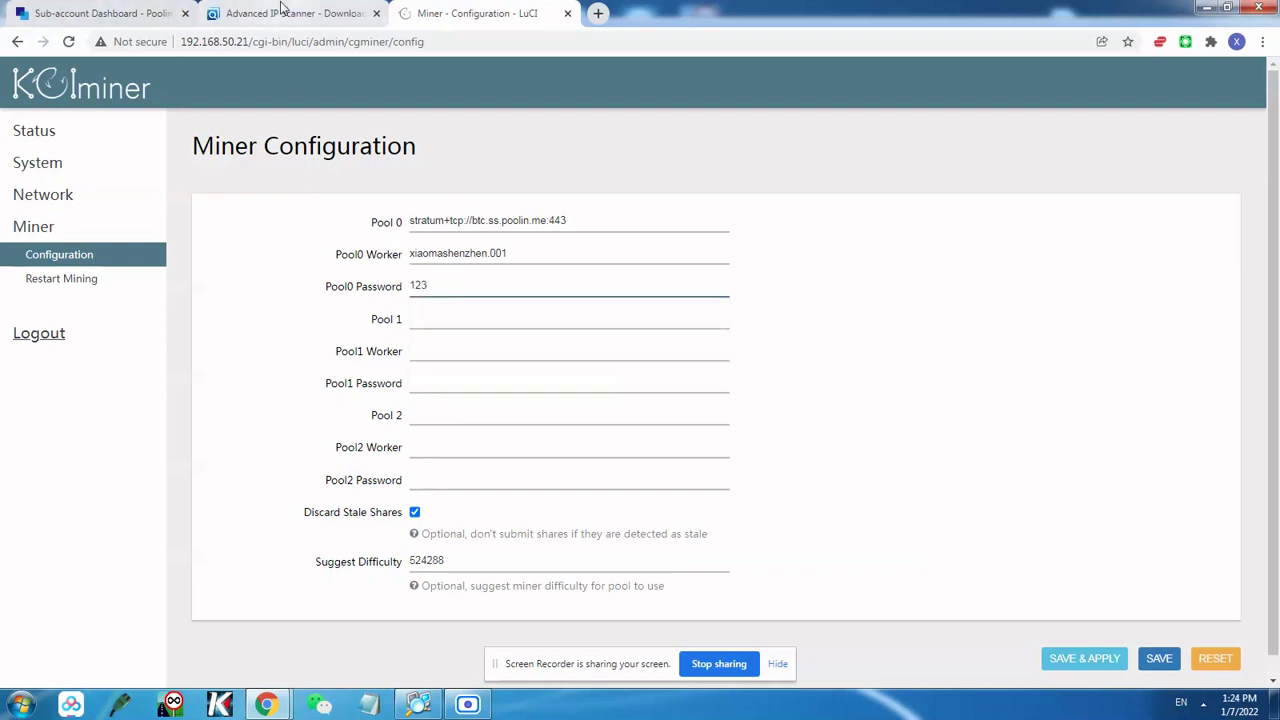
left_click(281, 12)
left_click(100, 12)
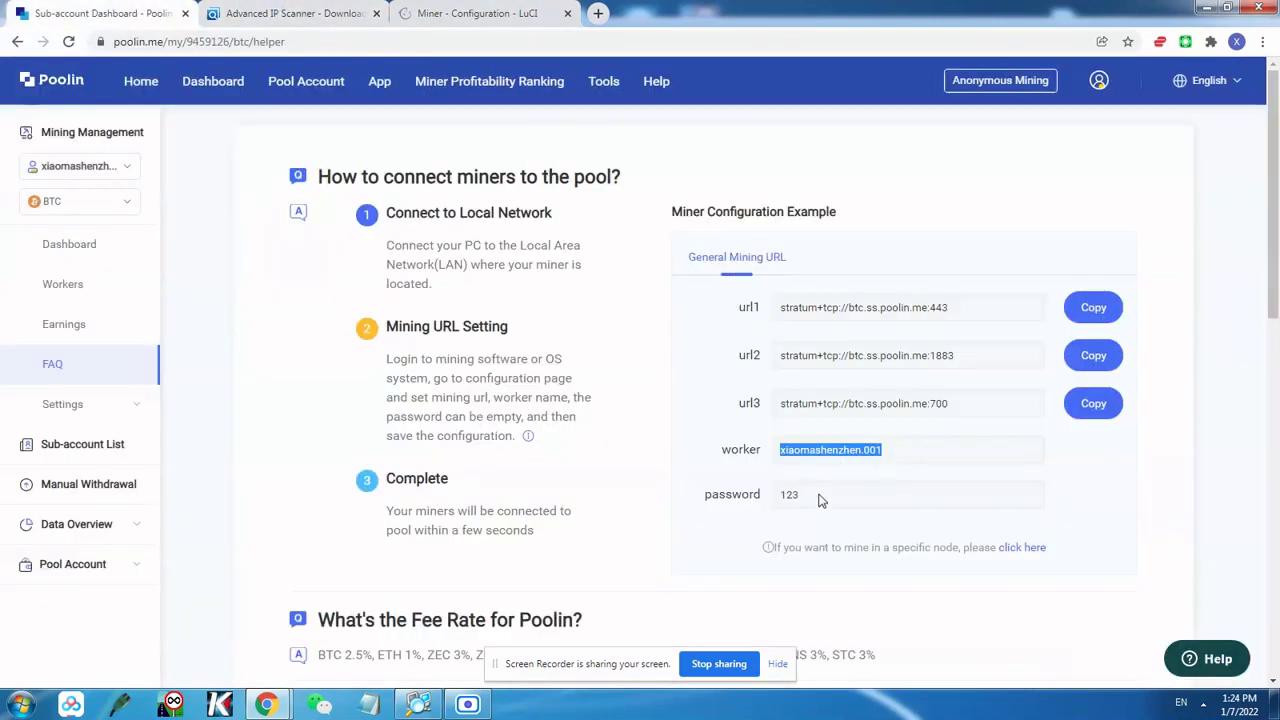
double_click(786, 497)
left_click_drag(760, 494, 420, 5)
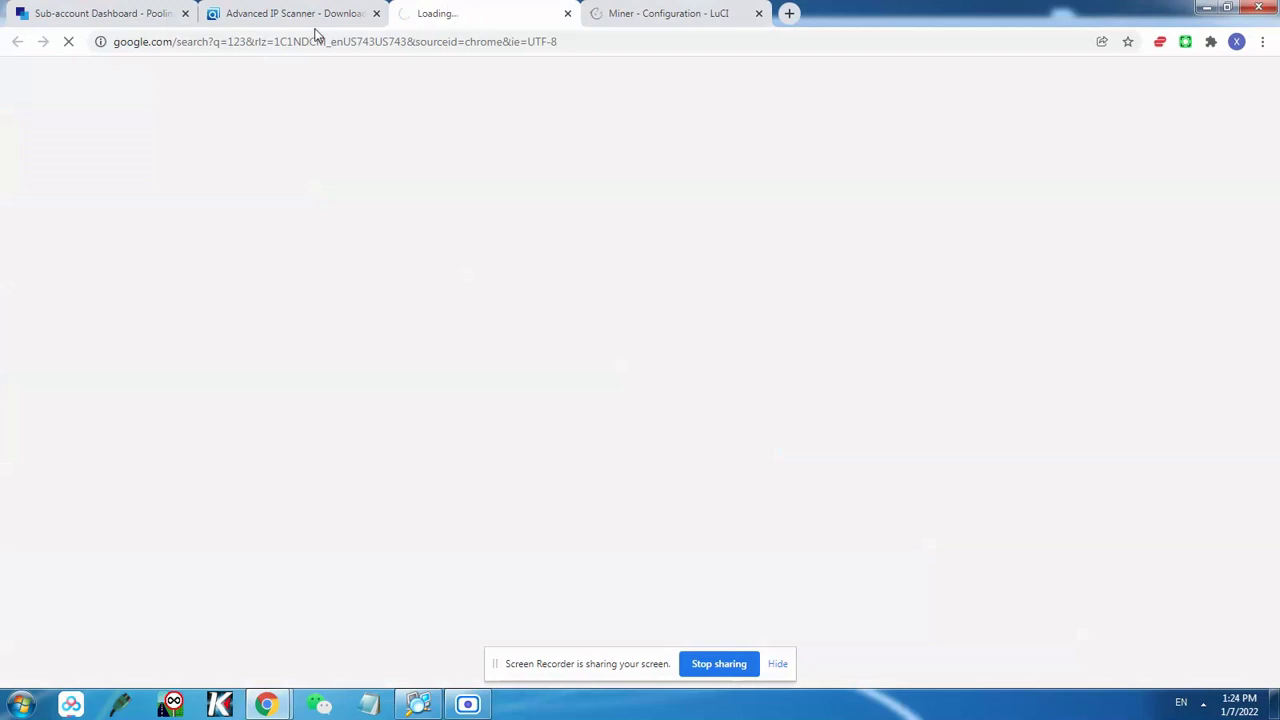
left_click(626, 15)
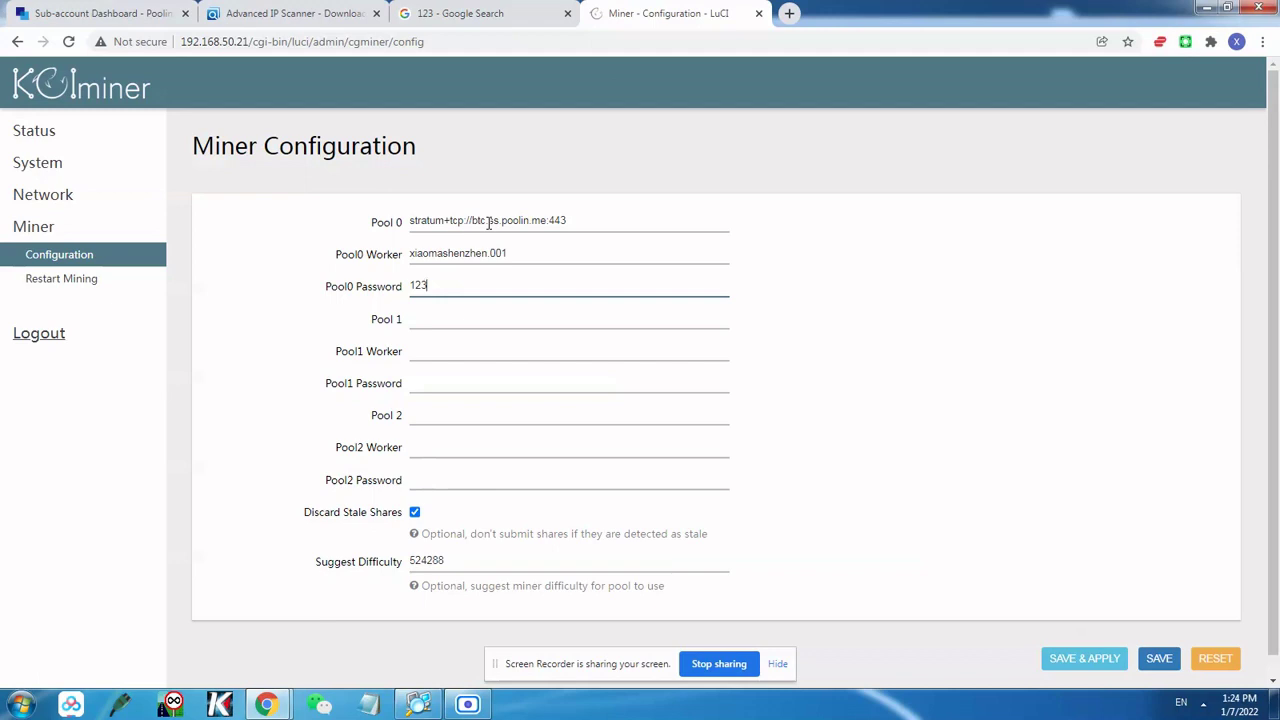
- Leave Pool 1 empty and save and apply the pool configuration
left_click(492, 322)
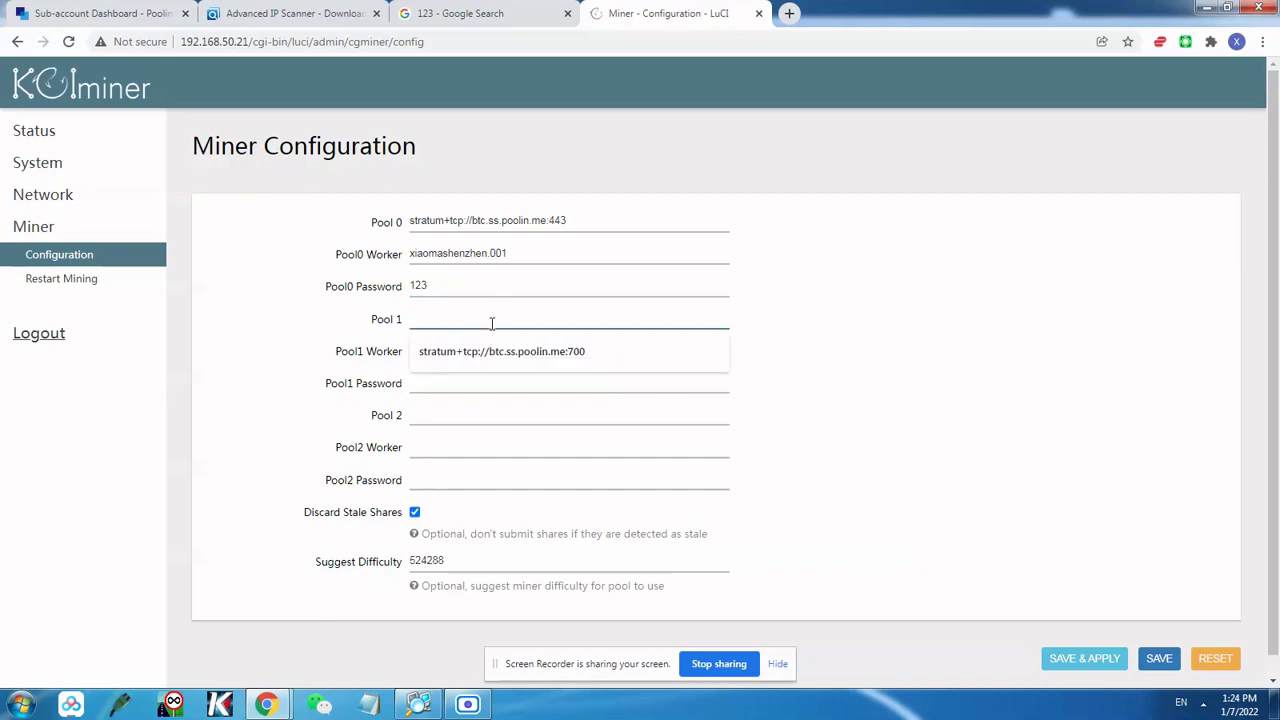
left_click(911, 249)
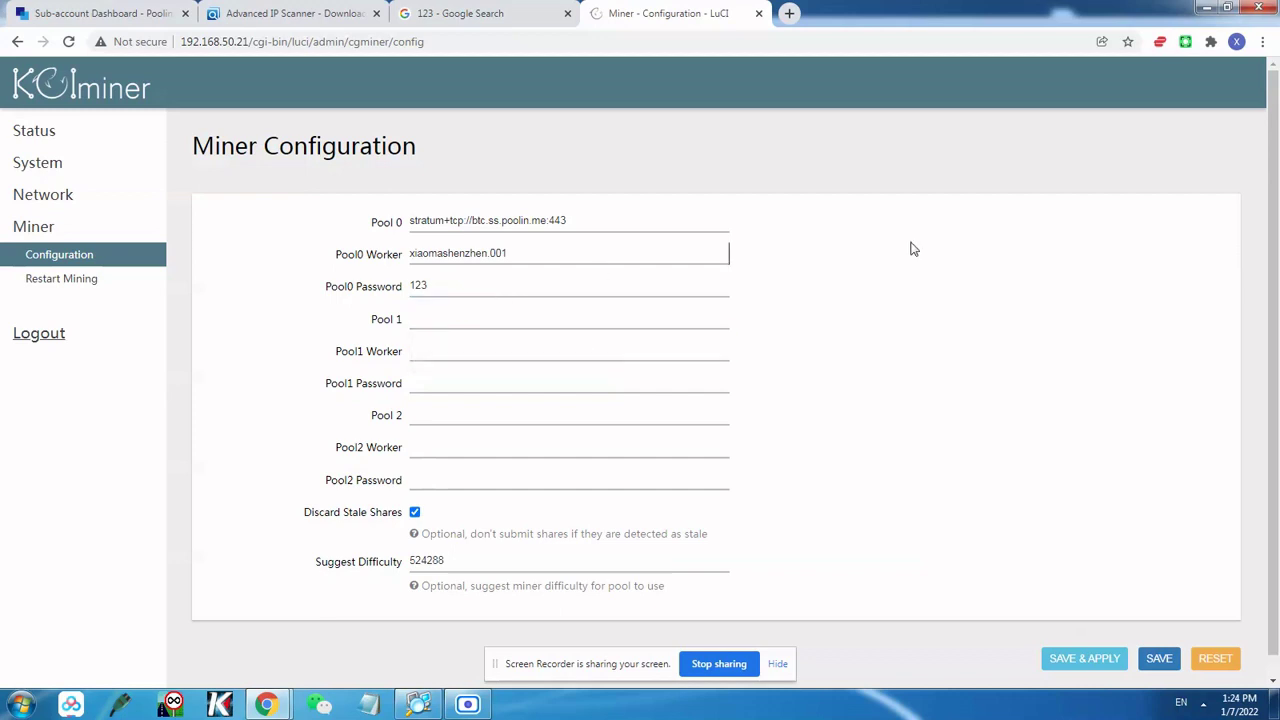
left_click(672, 244)
left_click(925, 444)
left_click(1062, 660)
- Open Status > Overview and review Pool 0 Alive, 27 accepted shares and about 87,898 GH/s
left_click(60, 145)
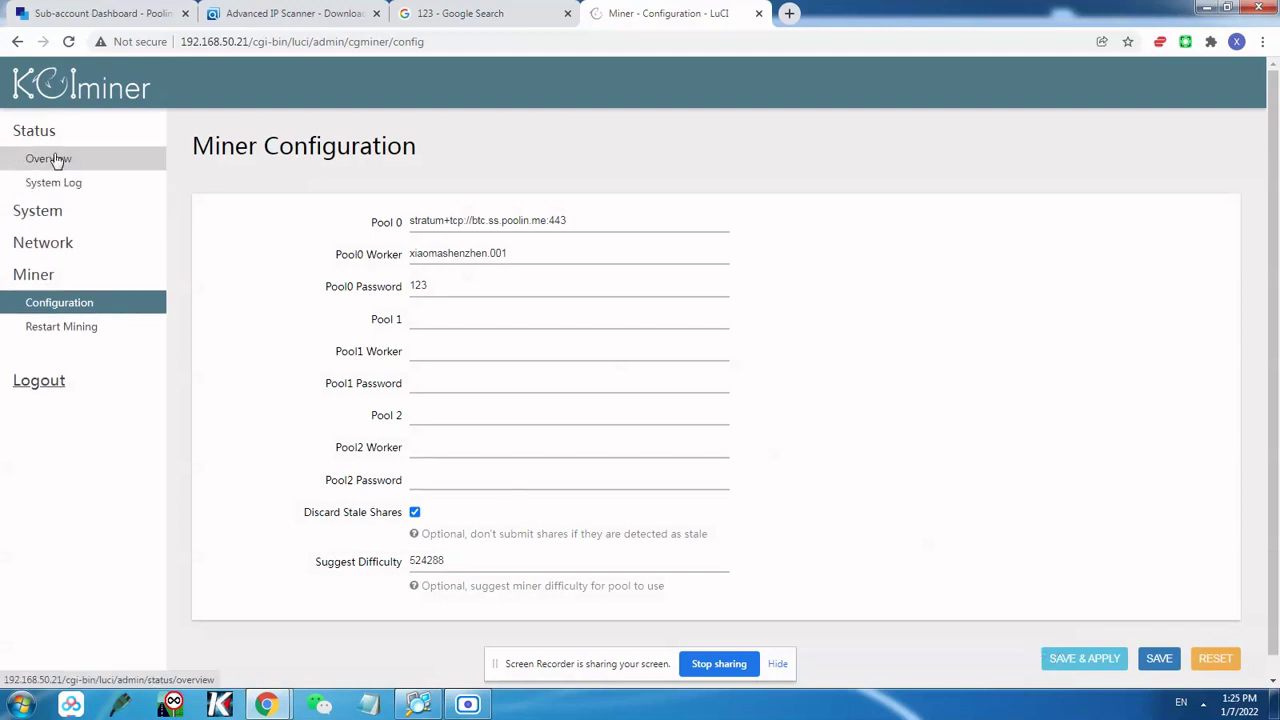
left_click(57, 160)
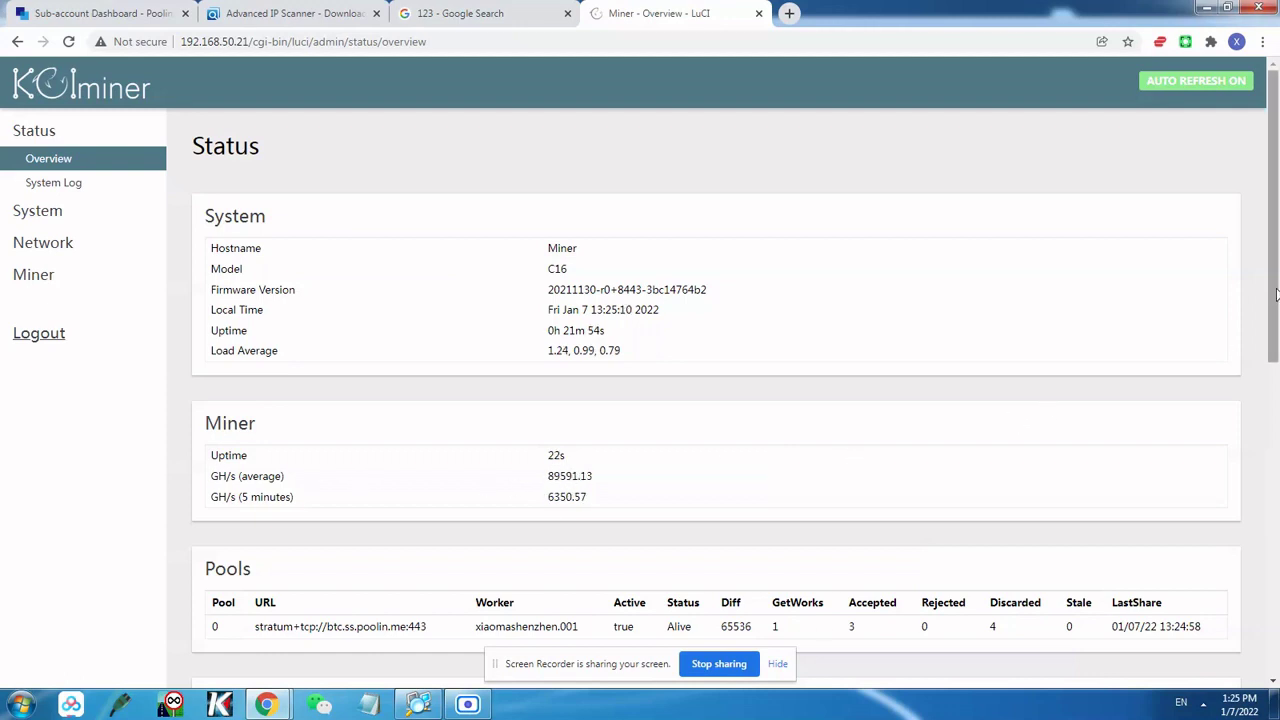
left_click_drag(1276, 293, 1245, 378)
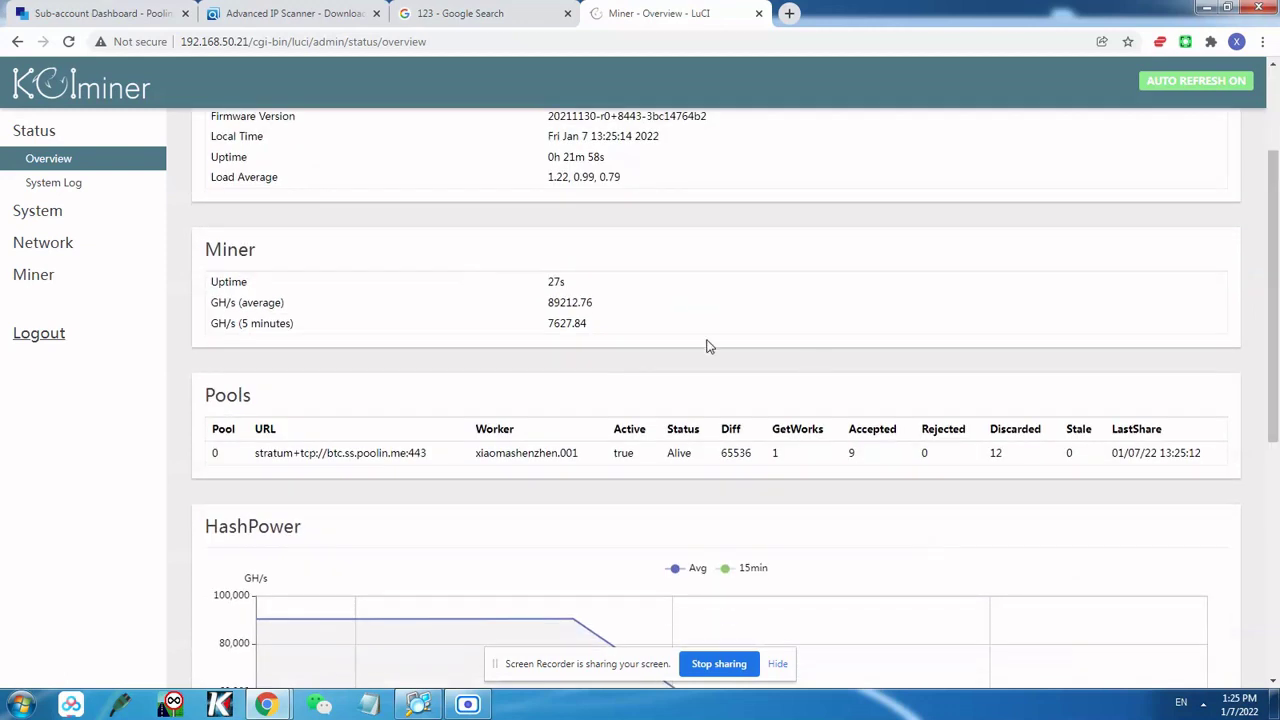
left_click_drag(547, 302, 594, 302)
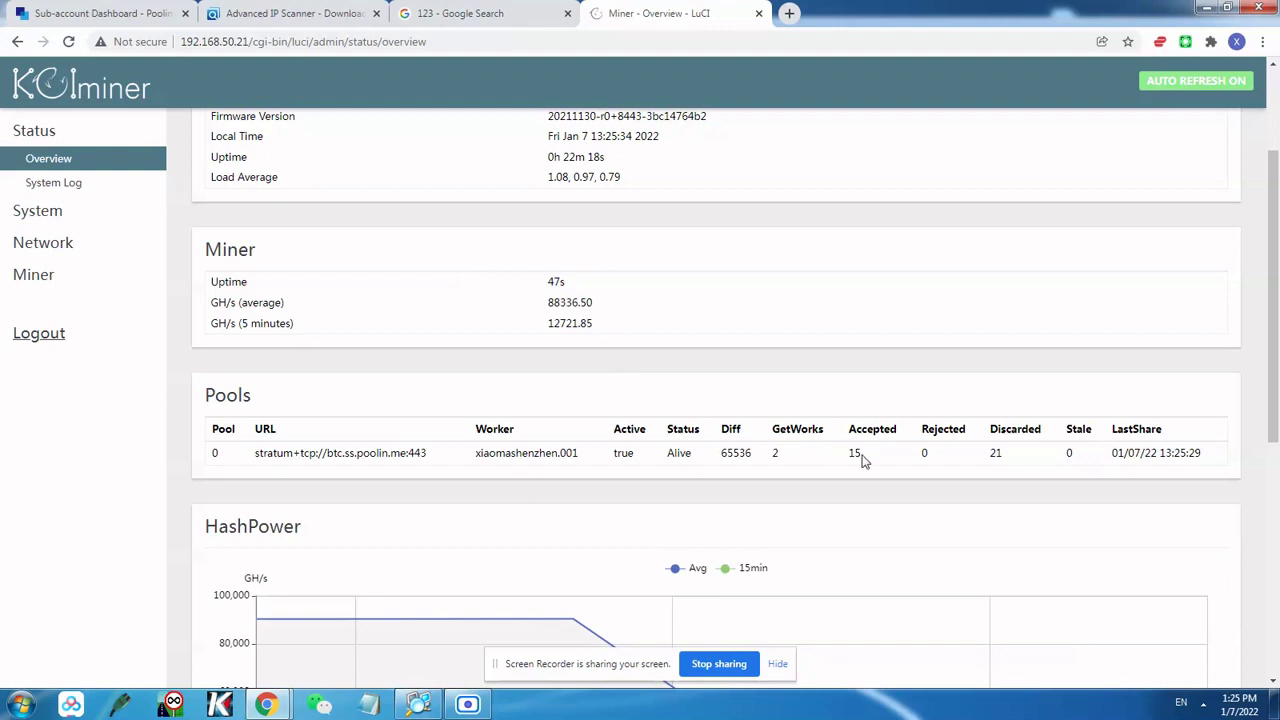
left_click_drag(1275, 275, 1275, 475)
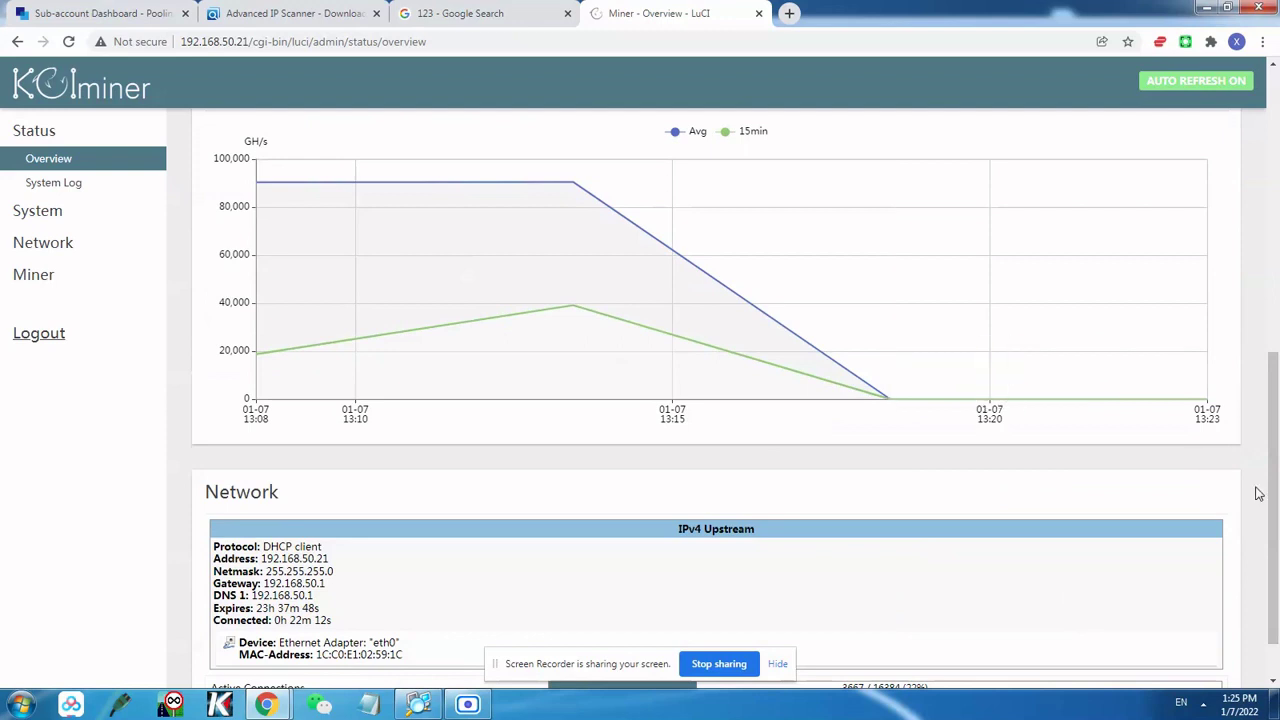
left_click_drag(1275, 484, 1277, 203)
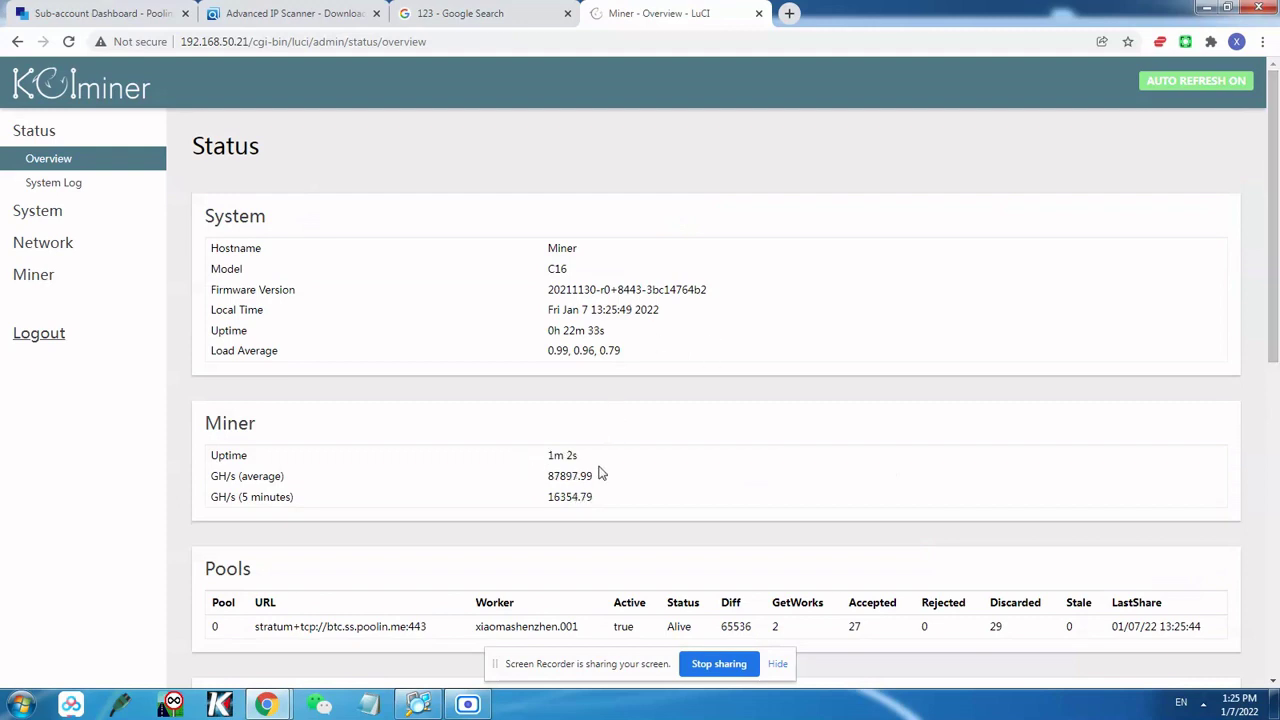
- Open the System Log and scroll to its newest entries
left_click(30, 183)
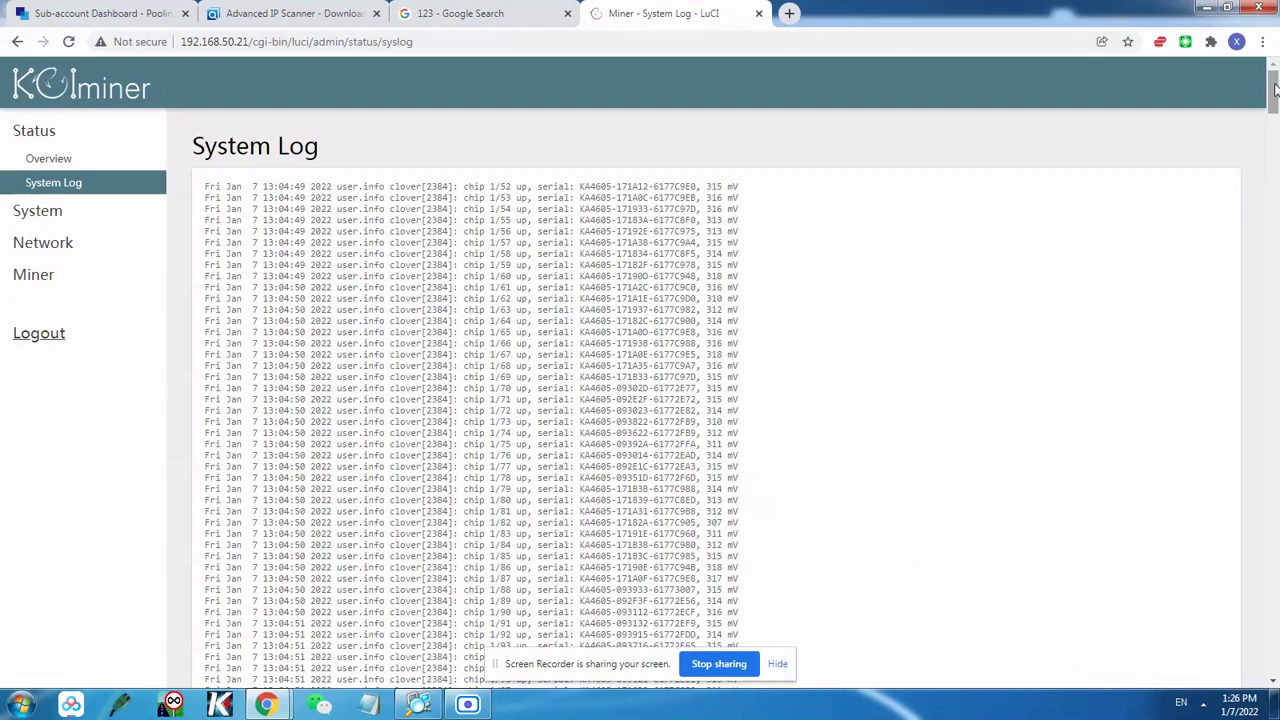
left_click_drag(1274, 90, 1274, 672)
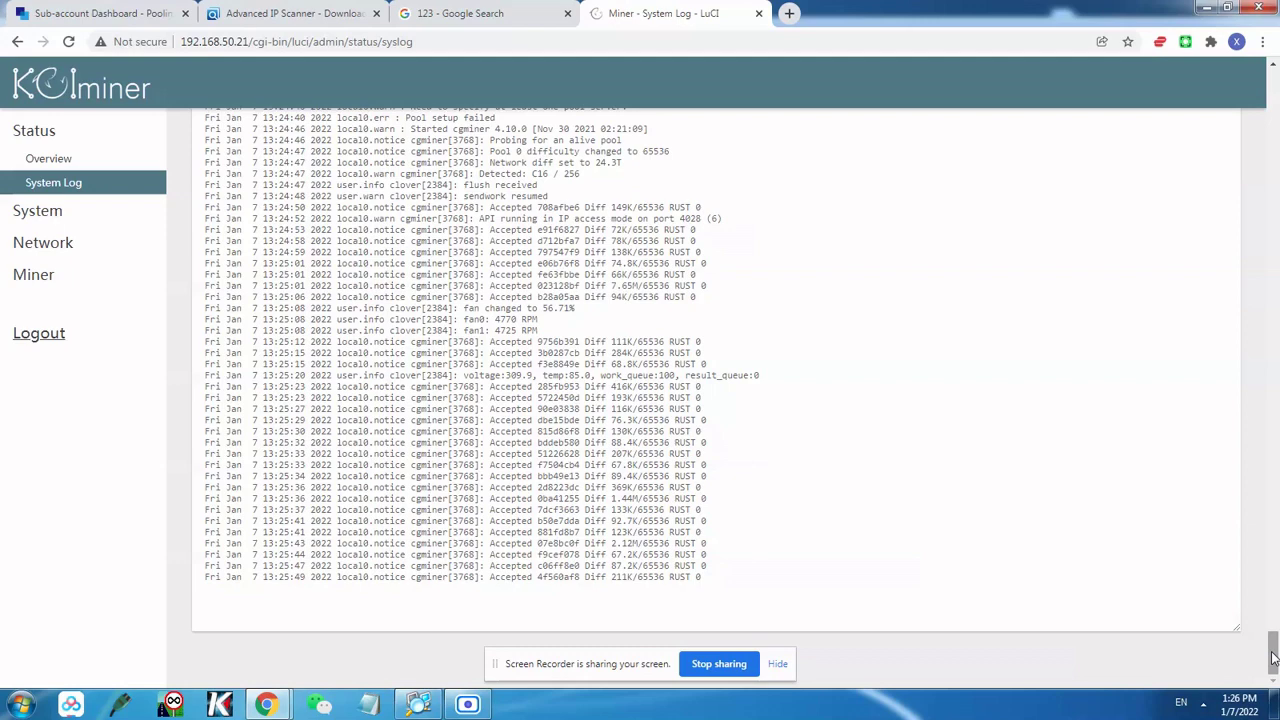
- Review the Status overview: Poolin pool Alive, 53 accepted shares, about 89,023 GH/s
left_click(66, 161)
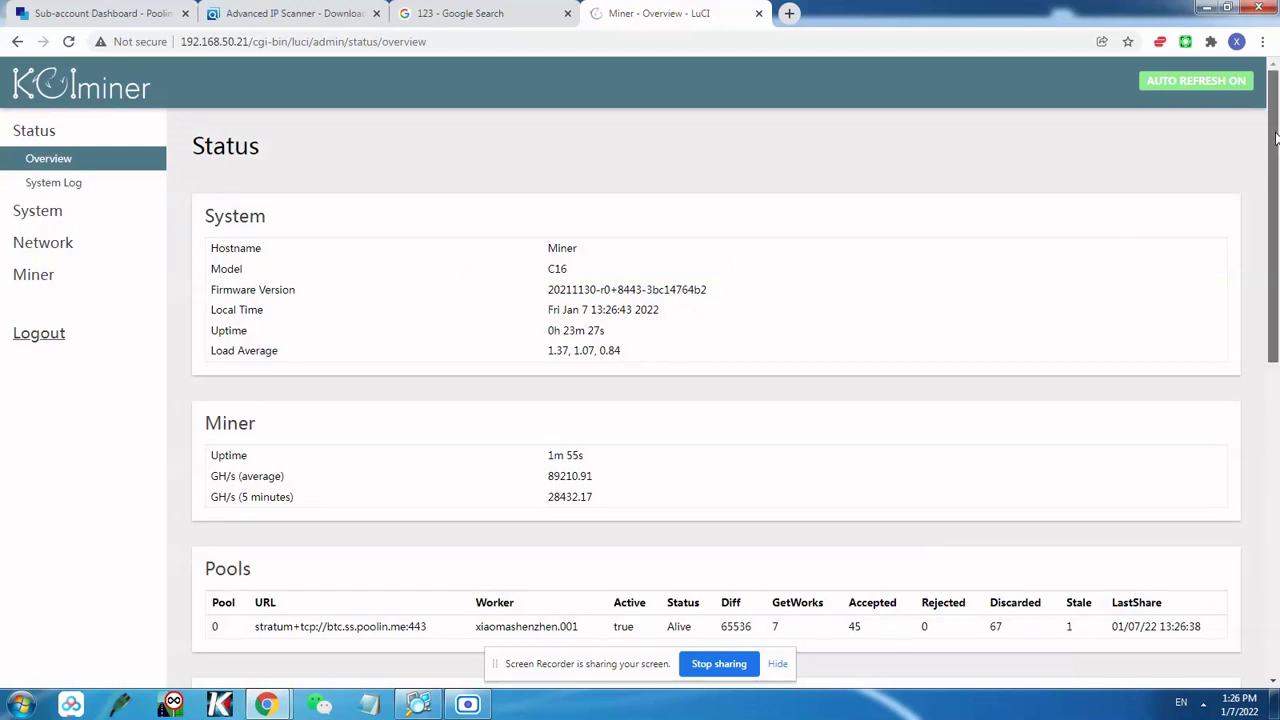
scroll(1276, 138, "down", 3)
scroll(1277, 140, "up", 3)
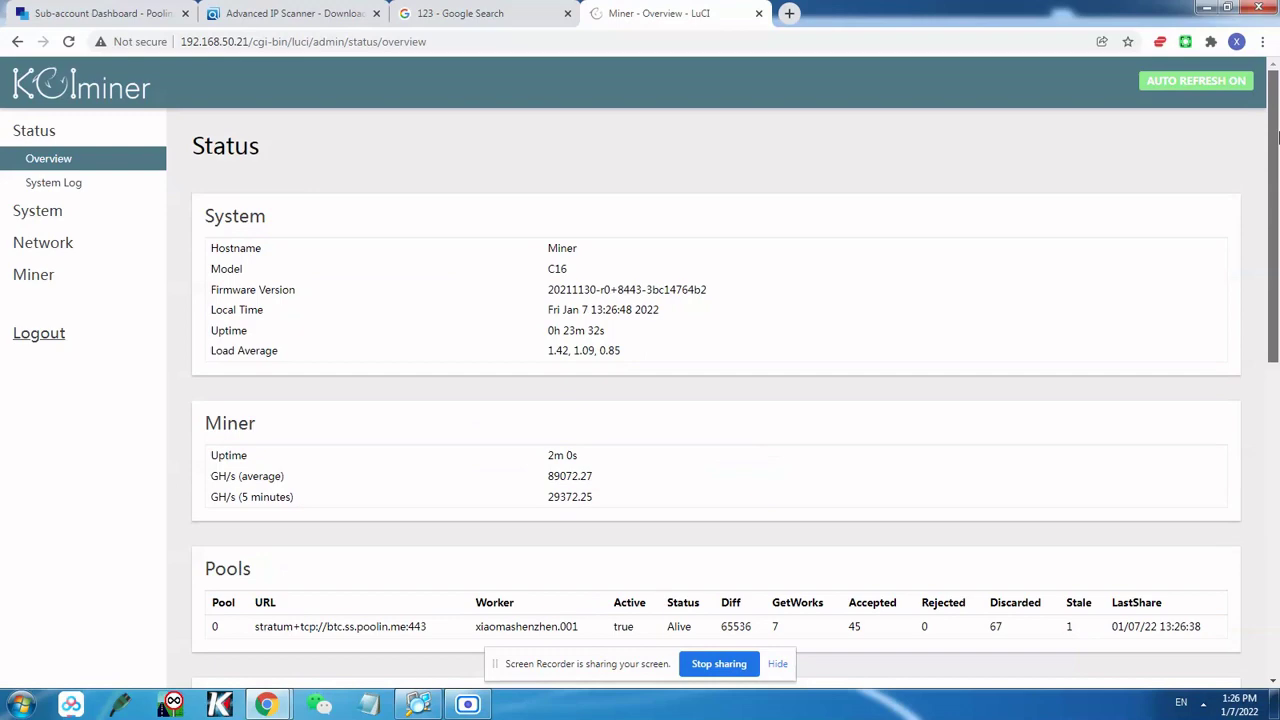
scroll(1277, 137, "down", 3)
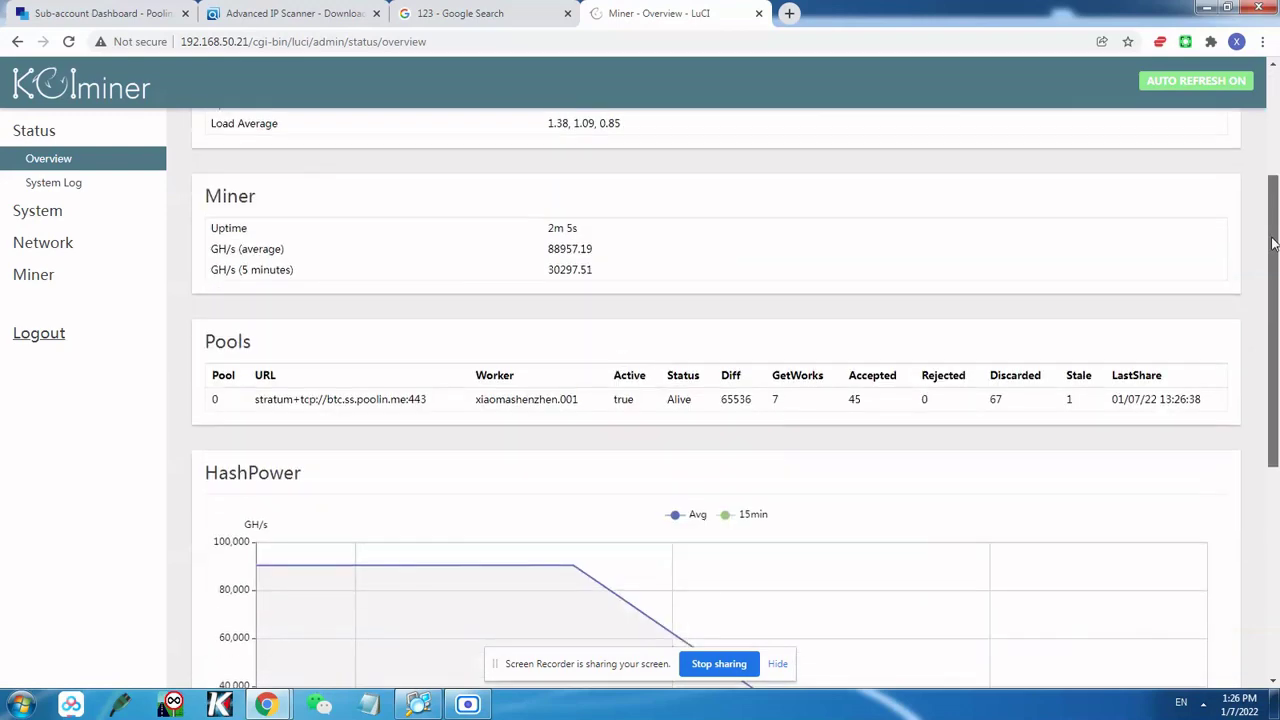
scroll(1277, 120, "up", 3)
scroll(1247, 469, "down", 7)
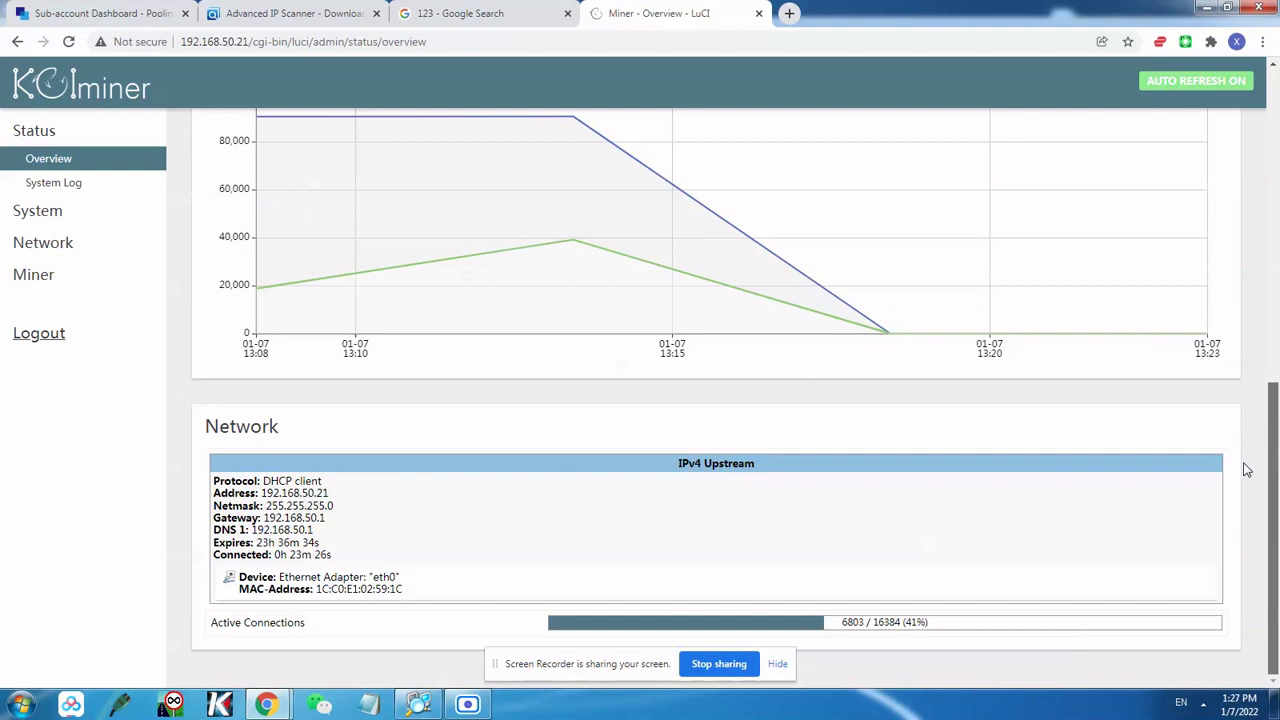
scroll(1247, 469, "up", 7)
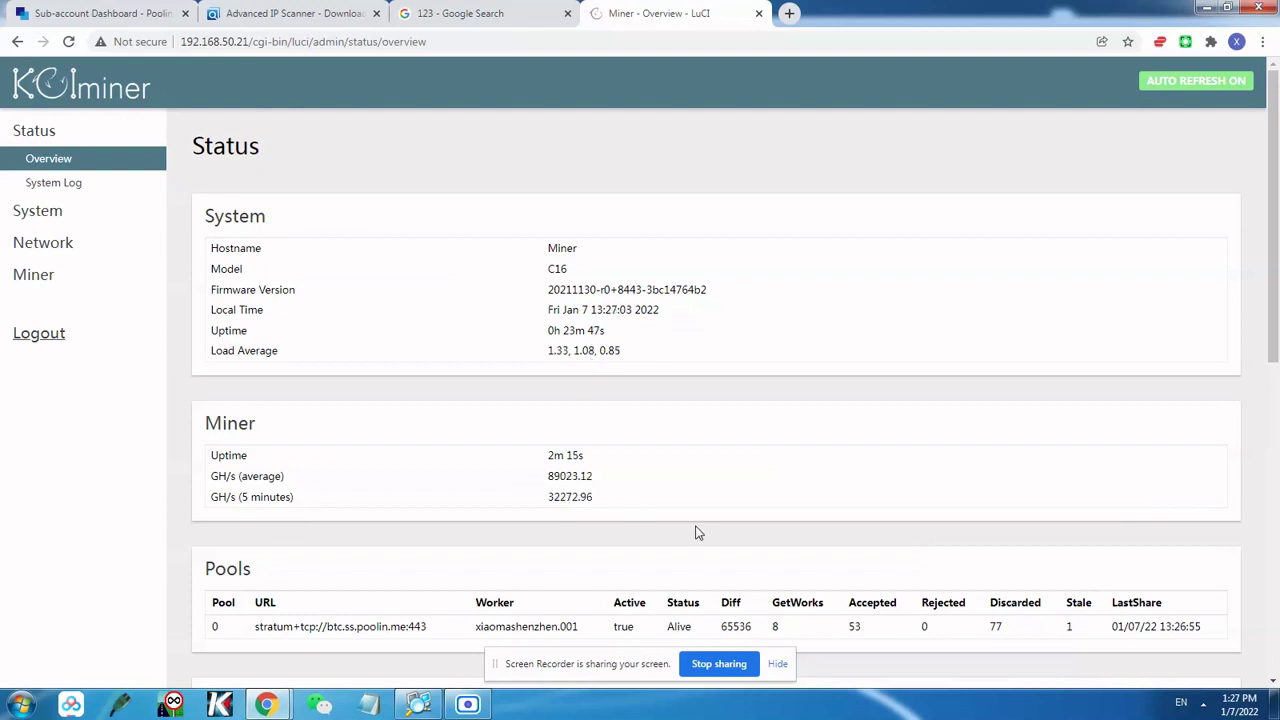
left_click_drag(1274, 150, 1273, 90)
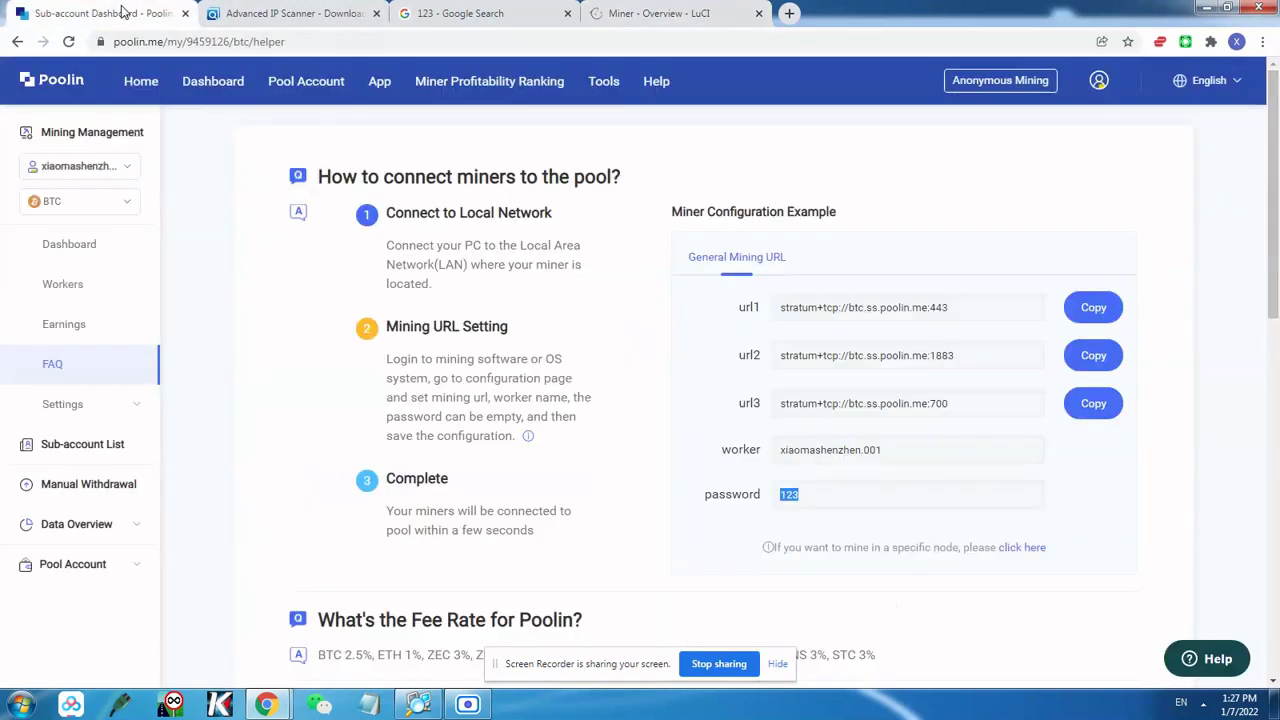
- Confirm the Poolin dashboard shows one active worker at 26.27 TH/s real-time hashrate, then return to the miner
left_click(125, 13)
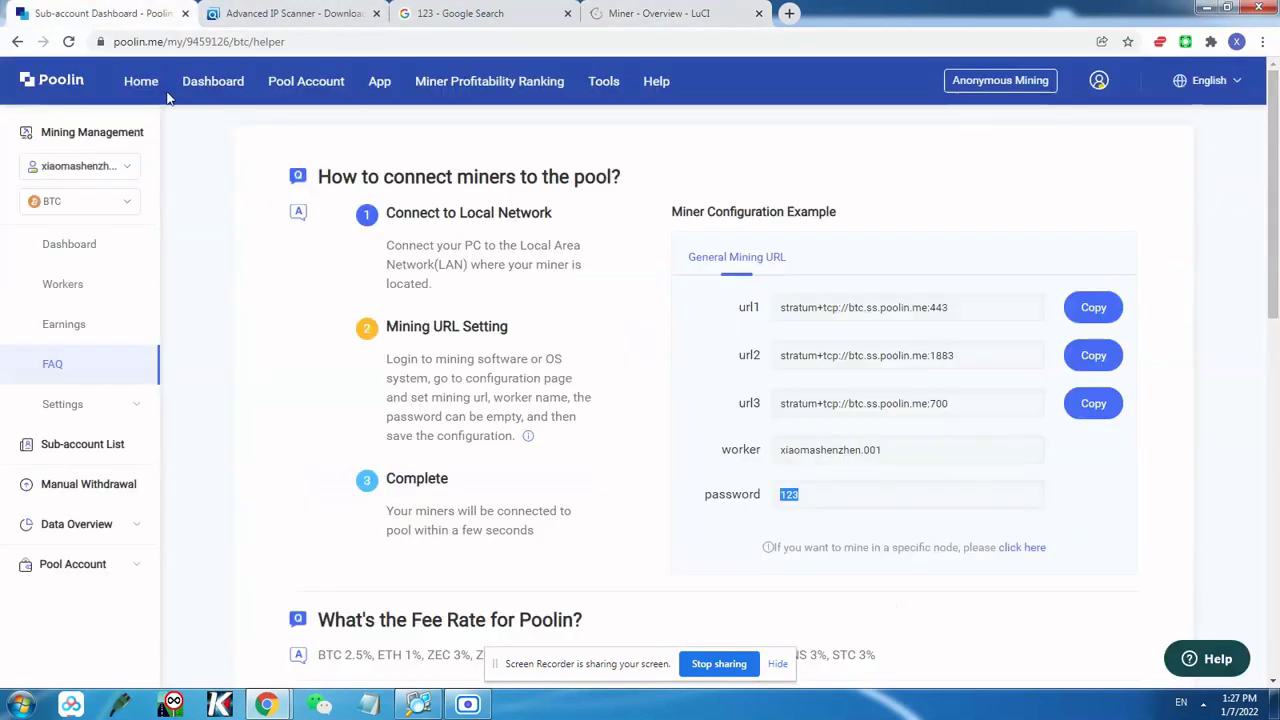
left_click(86, 249)
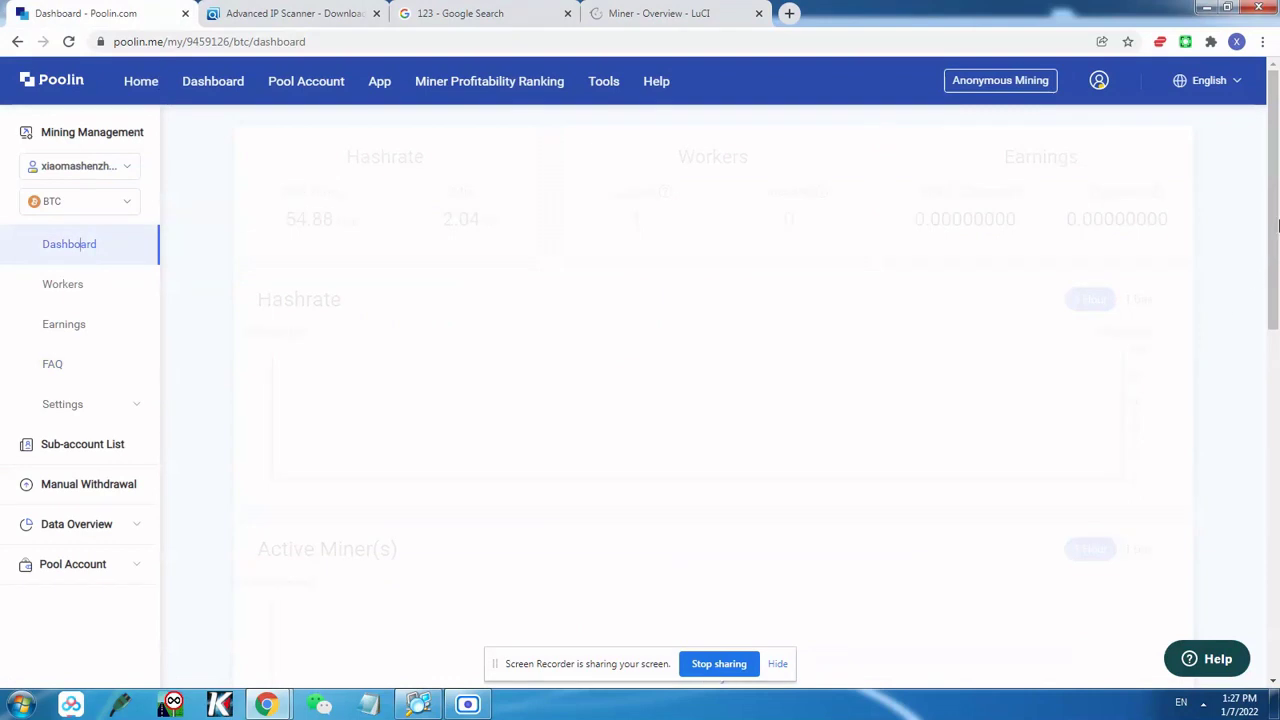
left_click_drag(1275, 251, 1275, 255)
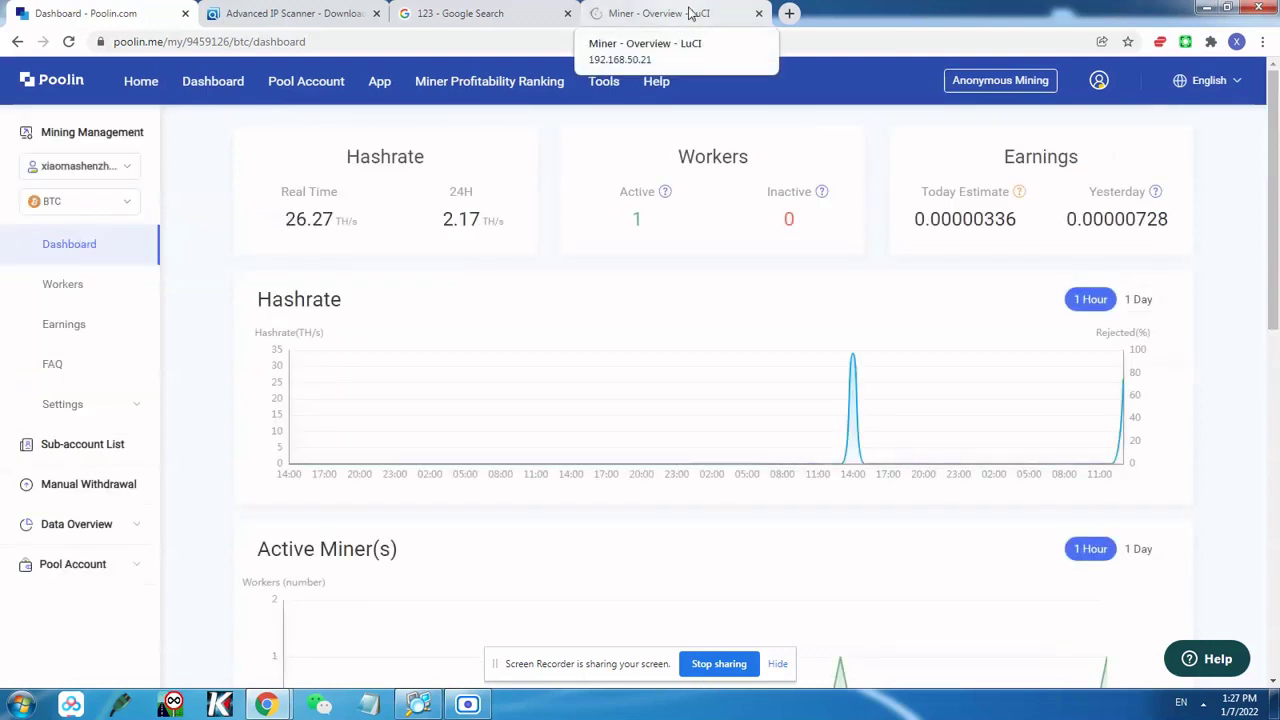
mouse_move(1124, 455)
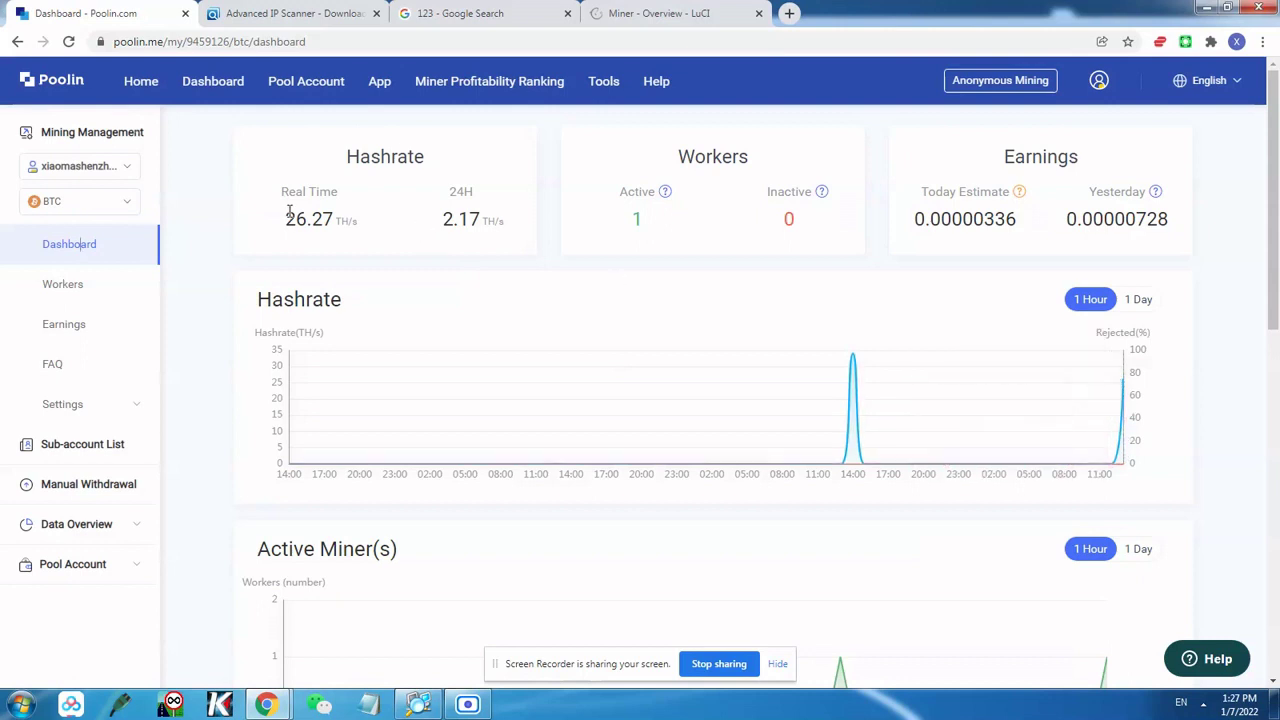
left_click_drag(284, 220, 316, 218)
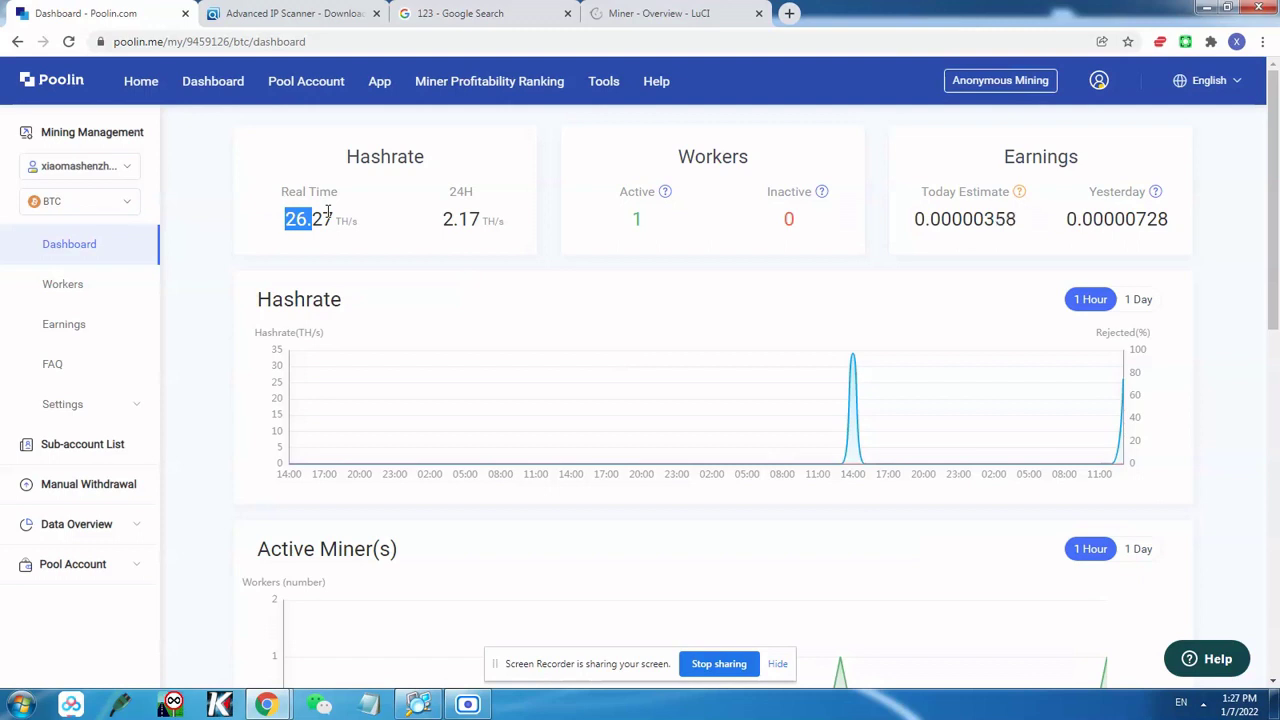
left_click(616, 19)
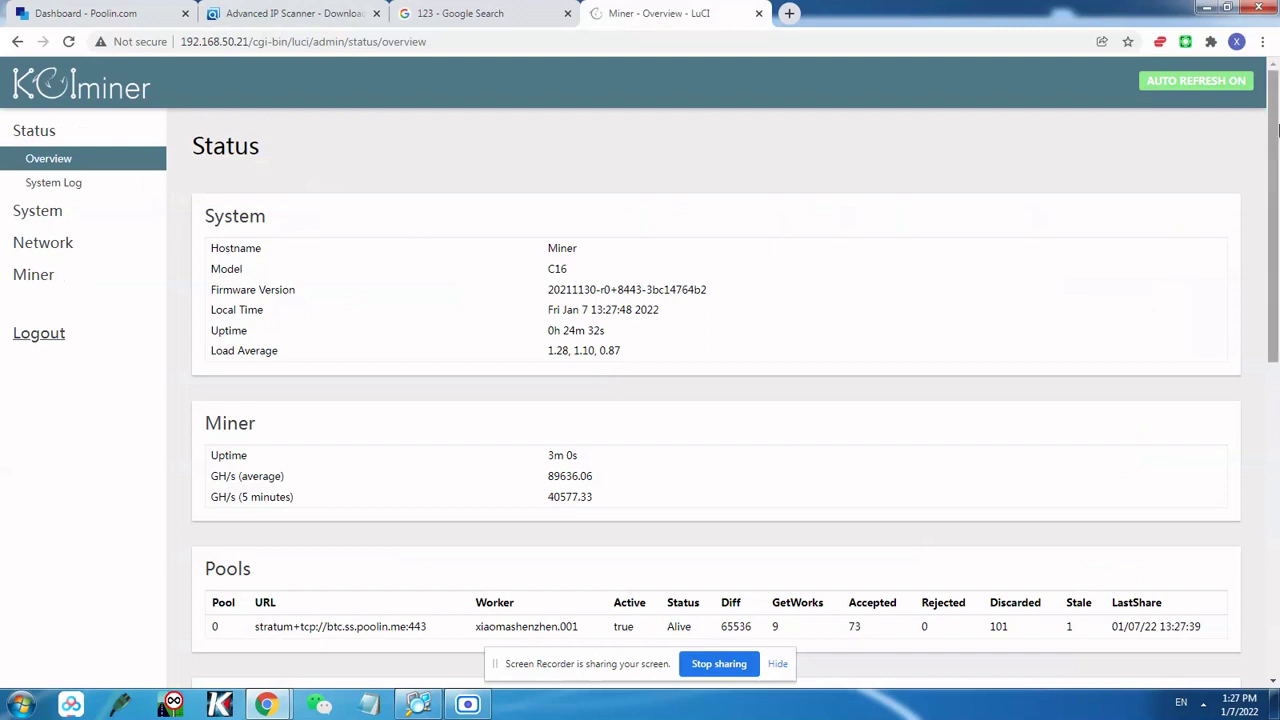
- Check the HashPower chart: average near 90,465 GH/s at 13:38, 15-minute rate at 54,108 GH/s
left_click(702, 664)
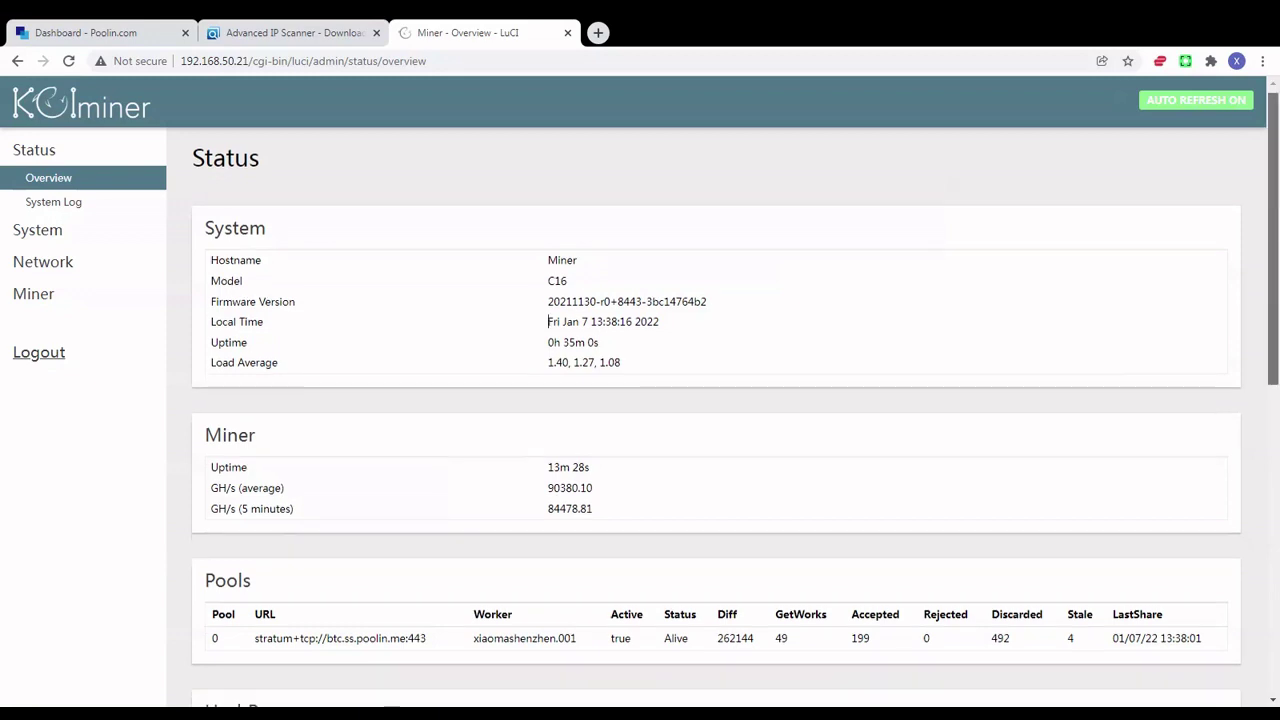
scroll(1276, 220, "down", 1)
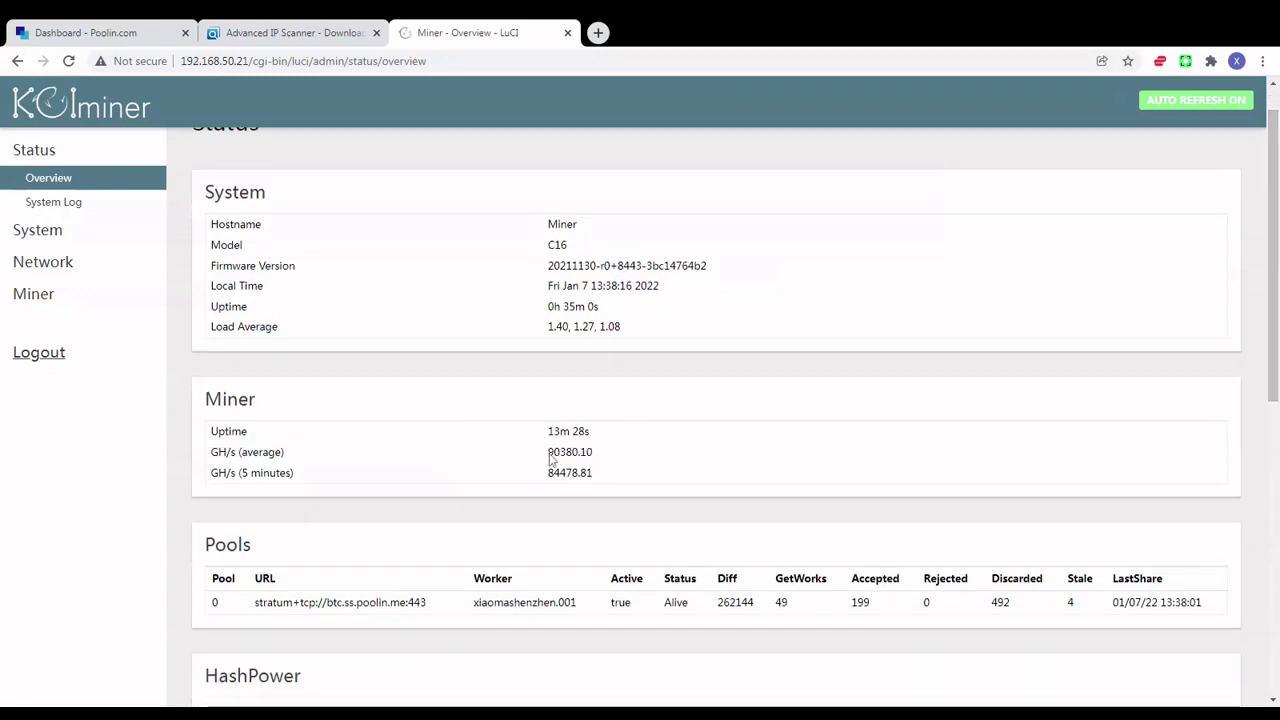
left_click_drag(548, 452, 560, 452)
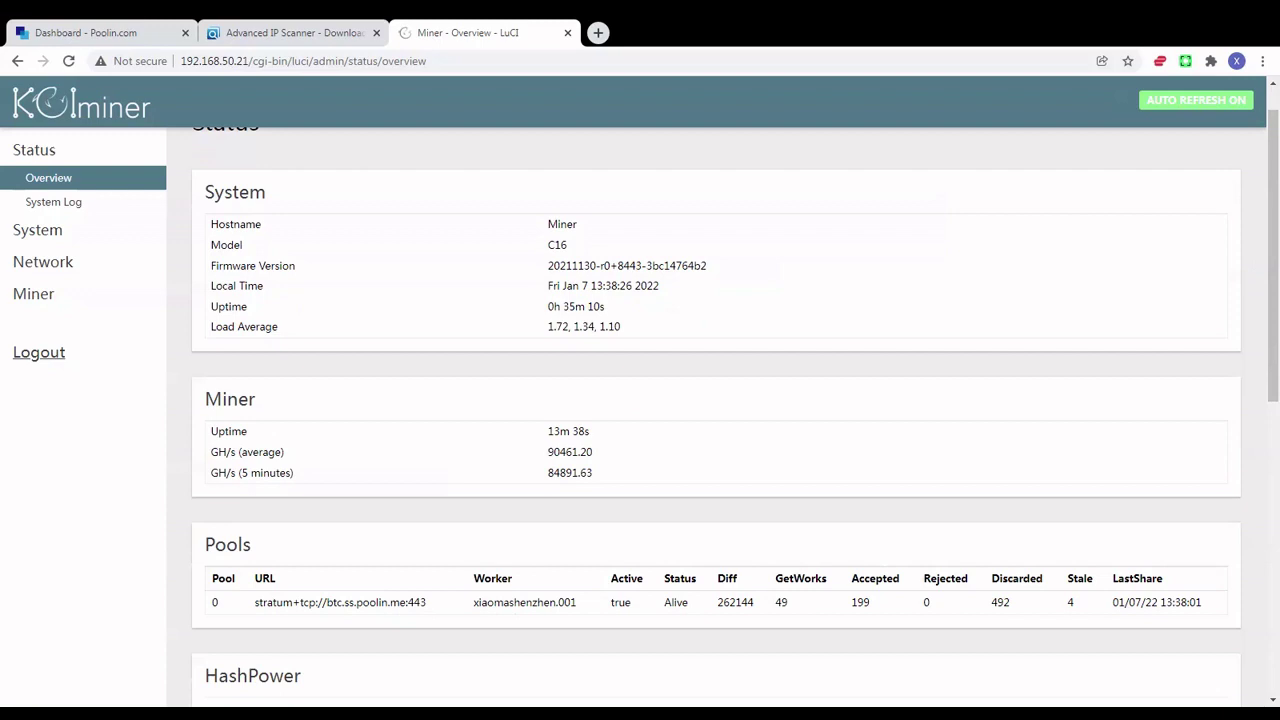
left_click_drag(1276, 210, 1276, 428)
mouse_move(974, 331)
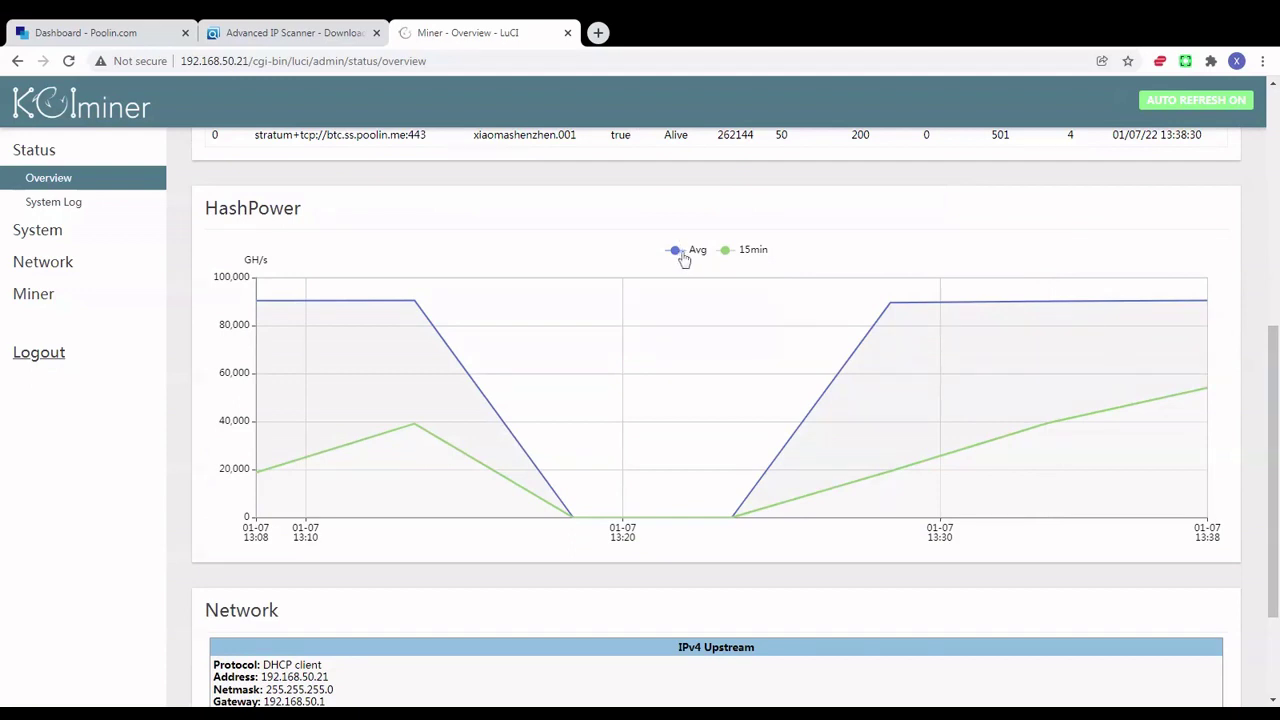
mouse_move(1117, 436)
mouse_move(1157, 307)
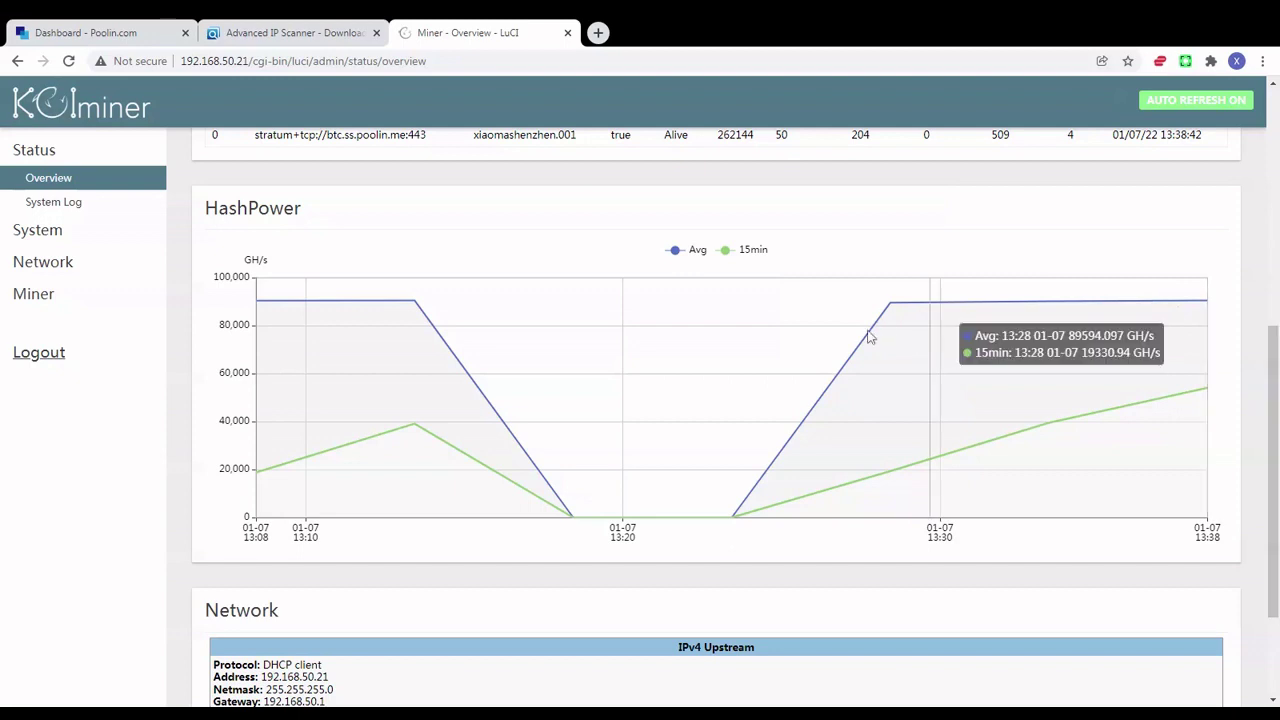
left_click(132, 36)
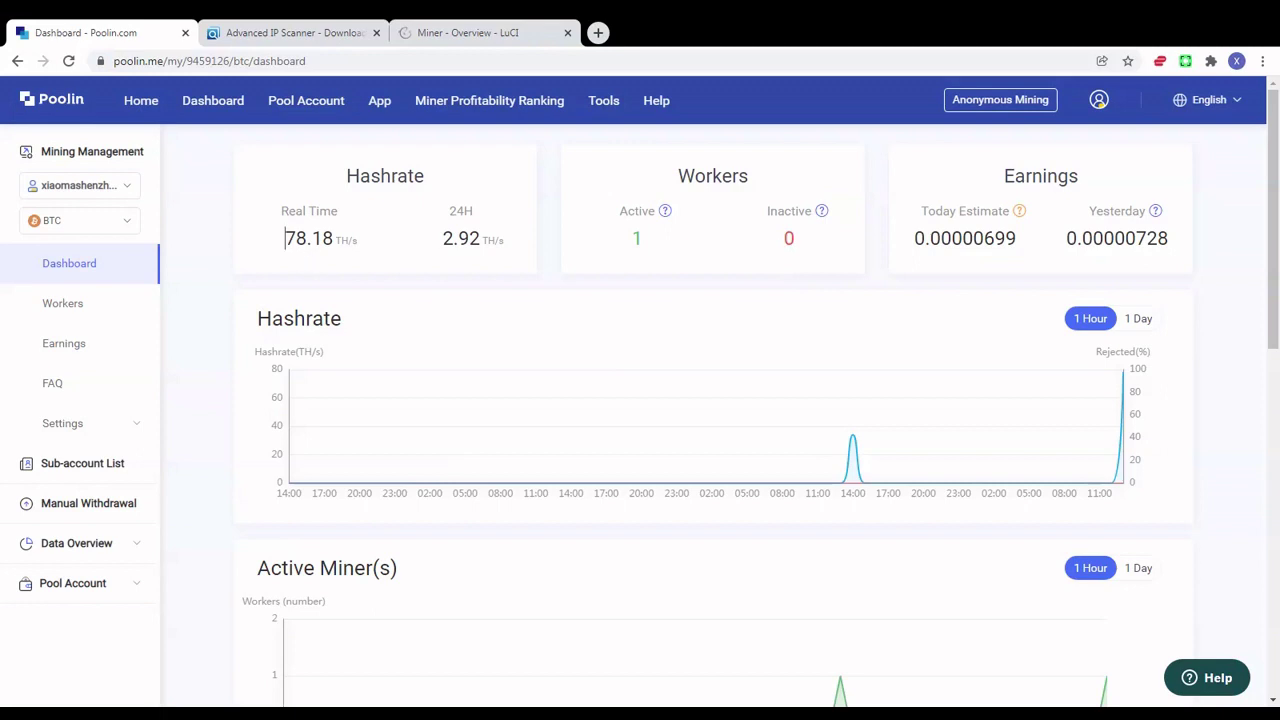
left_click_drag(285, 238, 306, 238)
left_click_drag(280, 240, 306, 240)
left_click(466, 33)
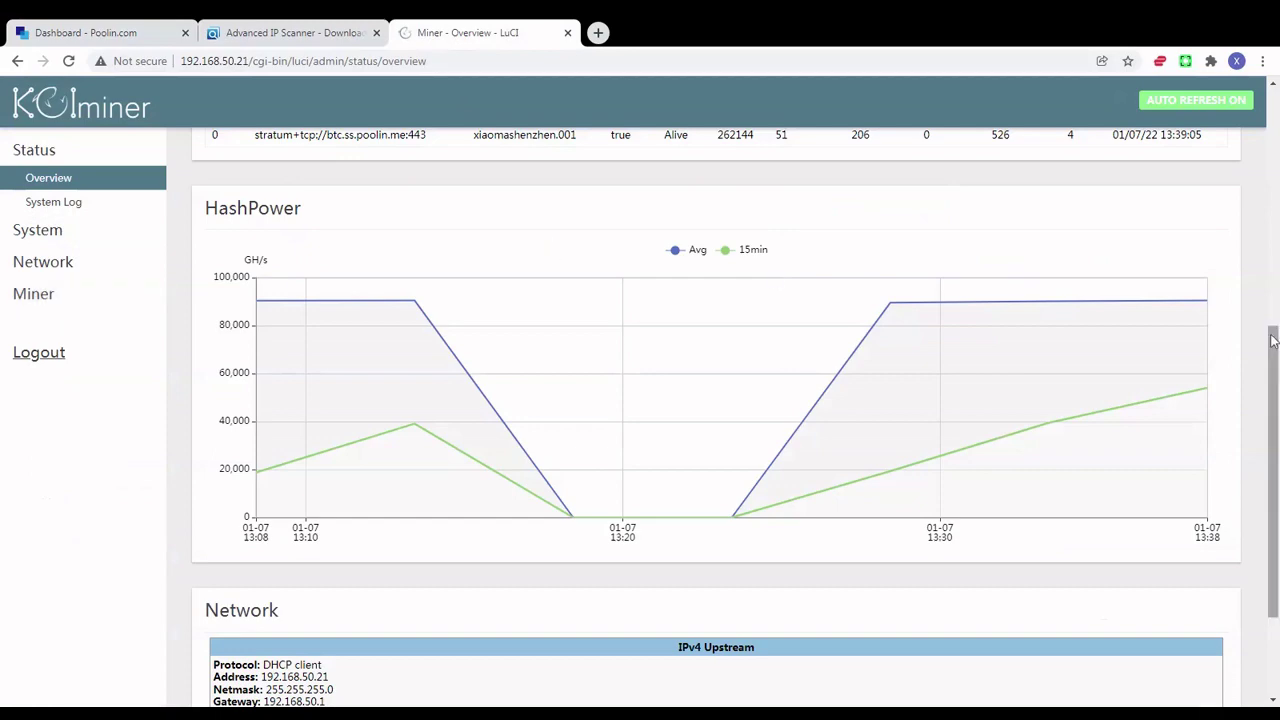
left_click_drag(1273, 341, 1276, 133)
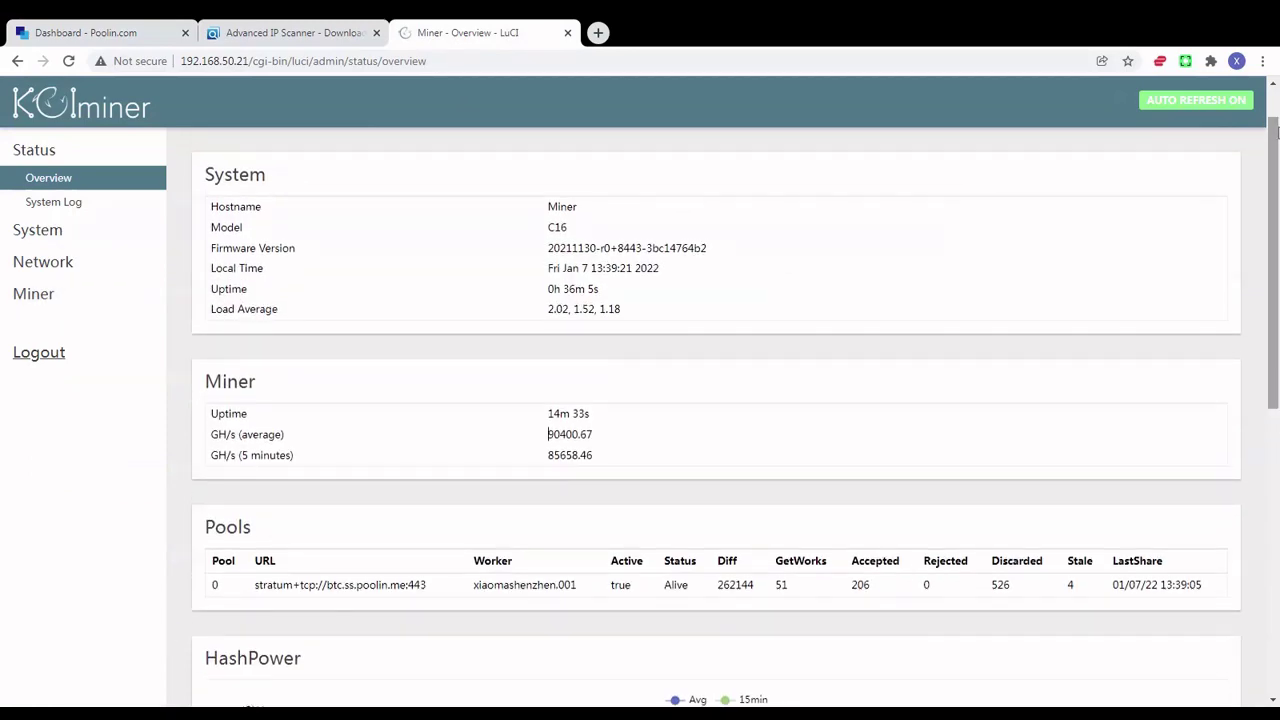
left_click_drag(1276, 133, 1274, 108)
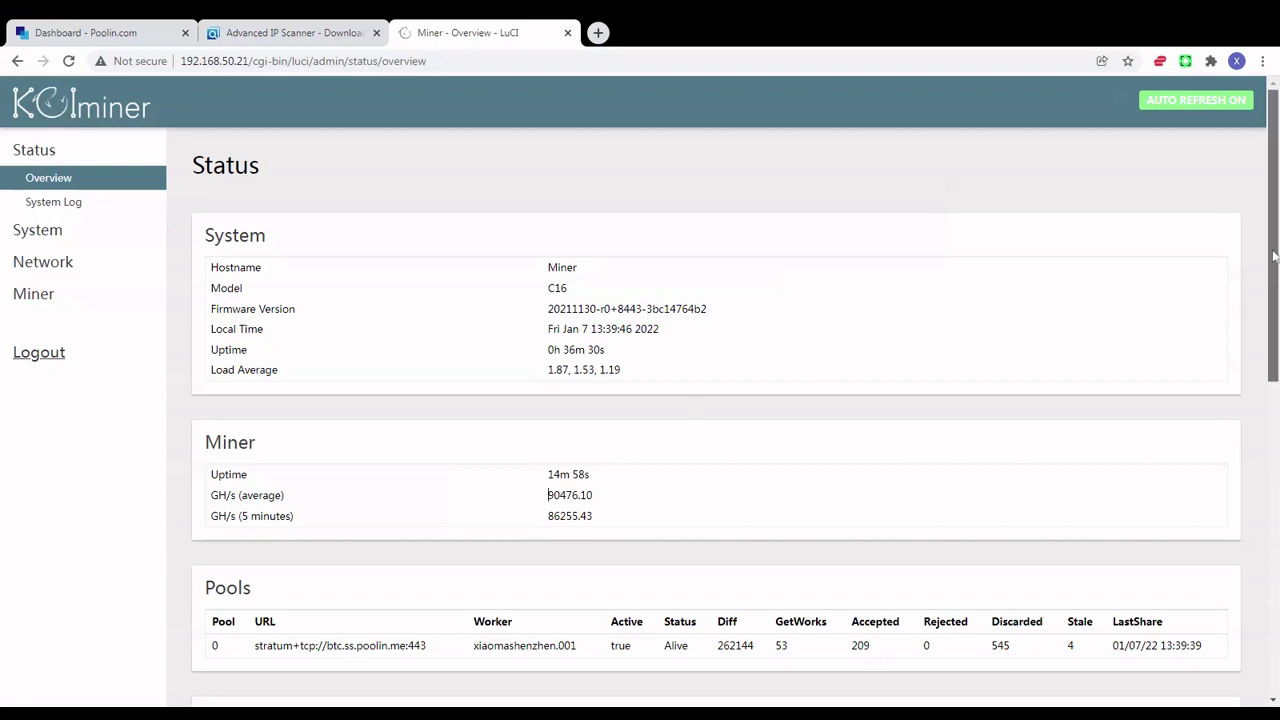
mouse_move(1275, 258)
left_mouse_down()
mouse_move(1276, 335)
mouse_move(1276, 255)
left_mouse_up()
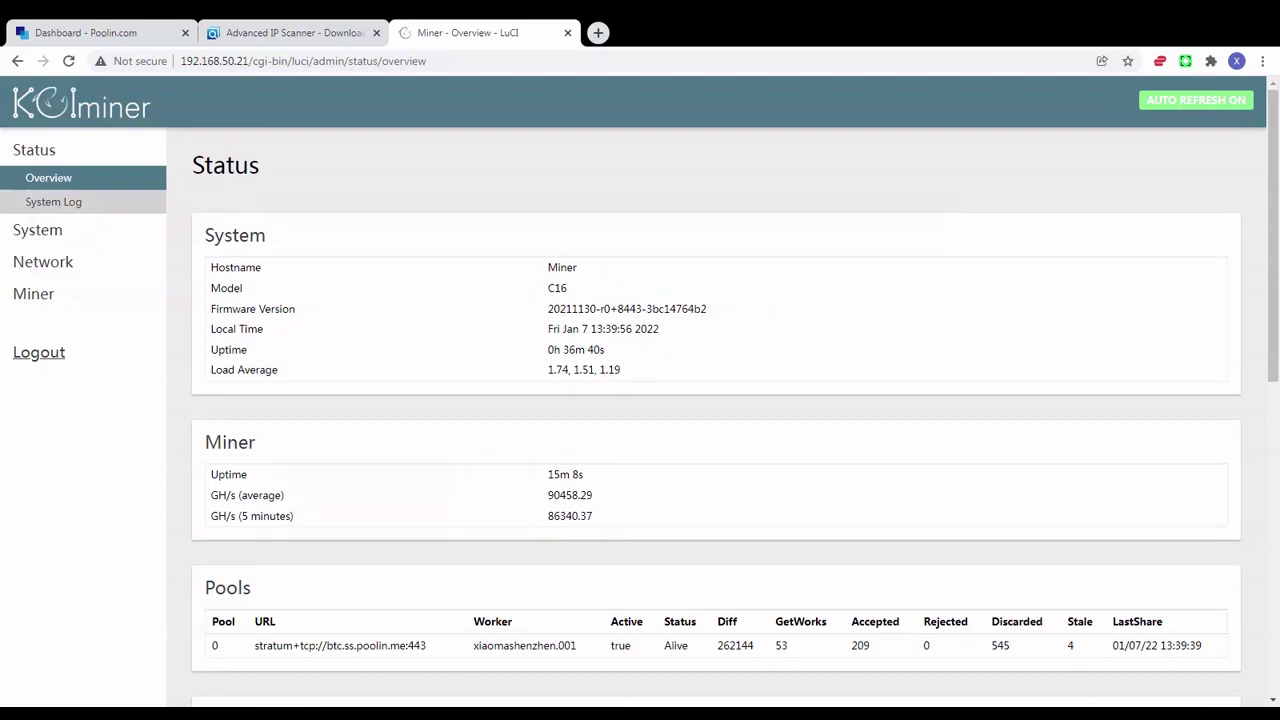
left_click_drag(548, 267, 585, 275)
left_click(566, 288)
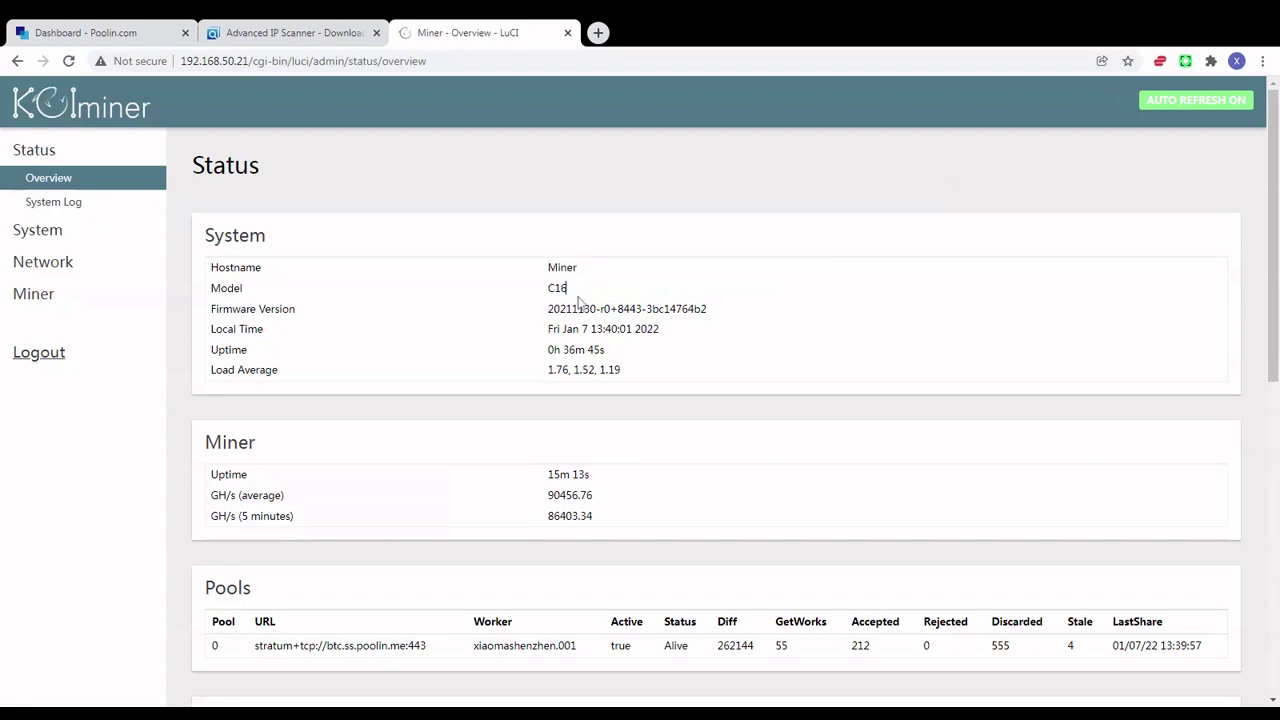